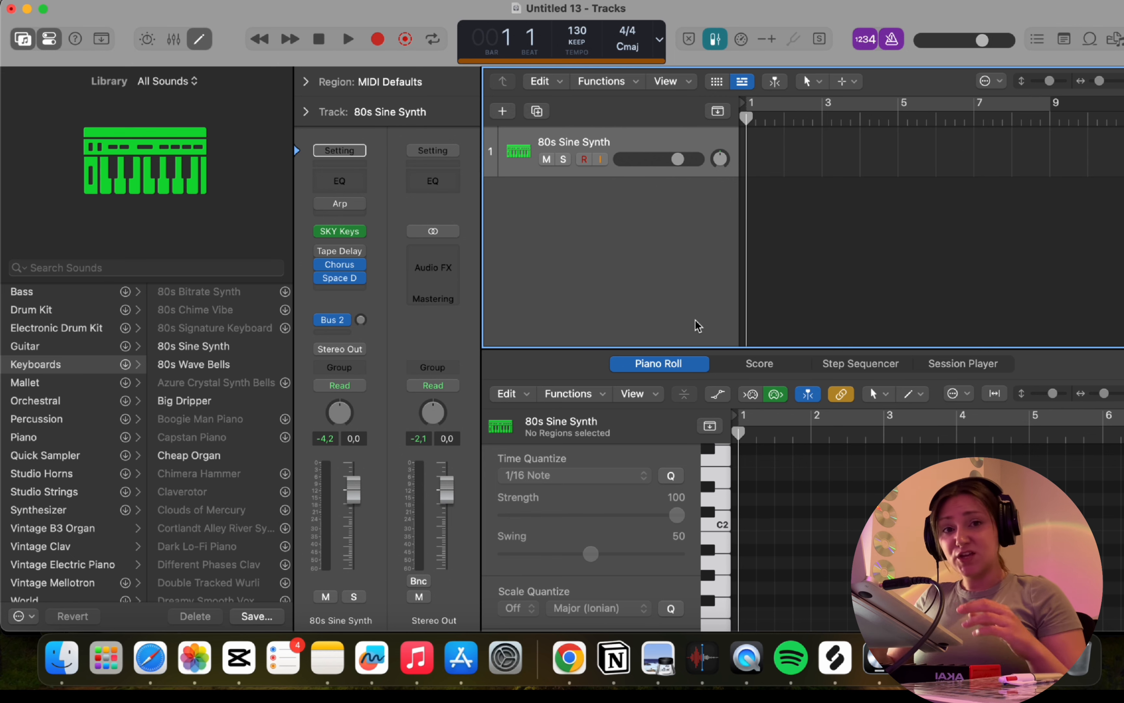
# Record a four-bar chord region on the 80s Sine Synth track and open its Arpeggiator MIDI effect.
pyautogui.press('r')
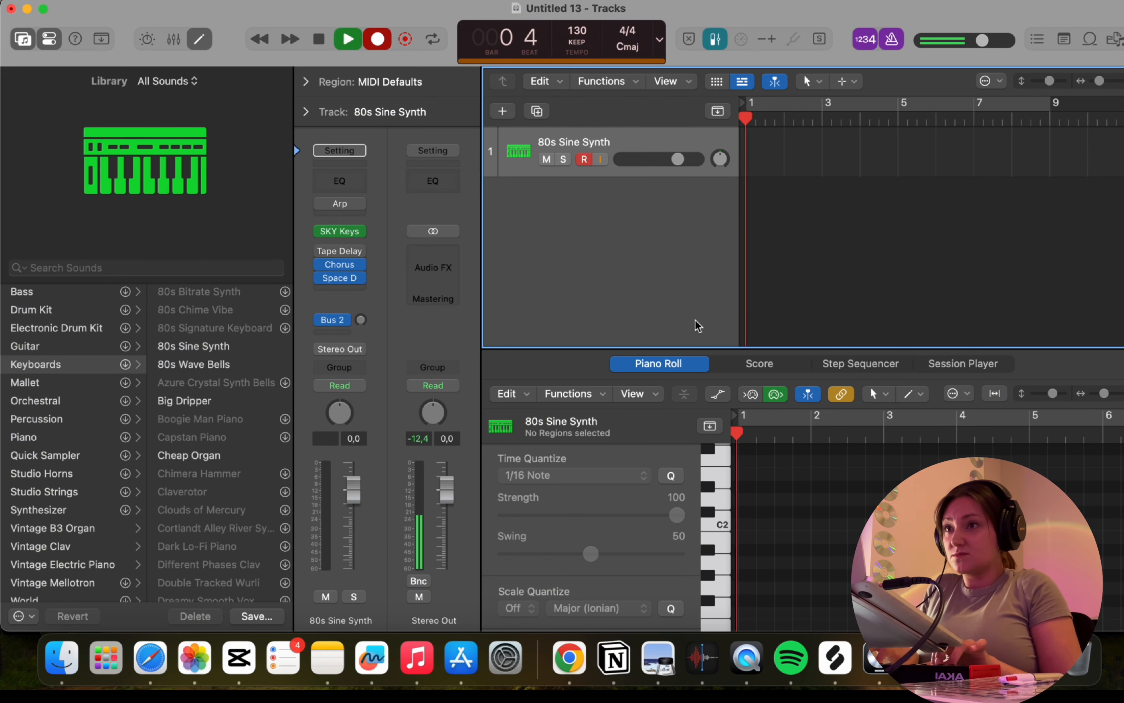
pyautogui.click(332, 205)
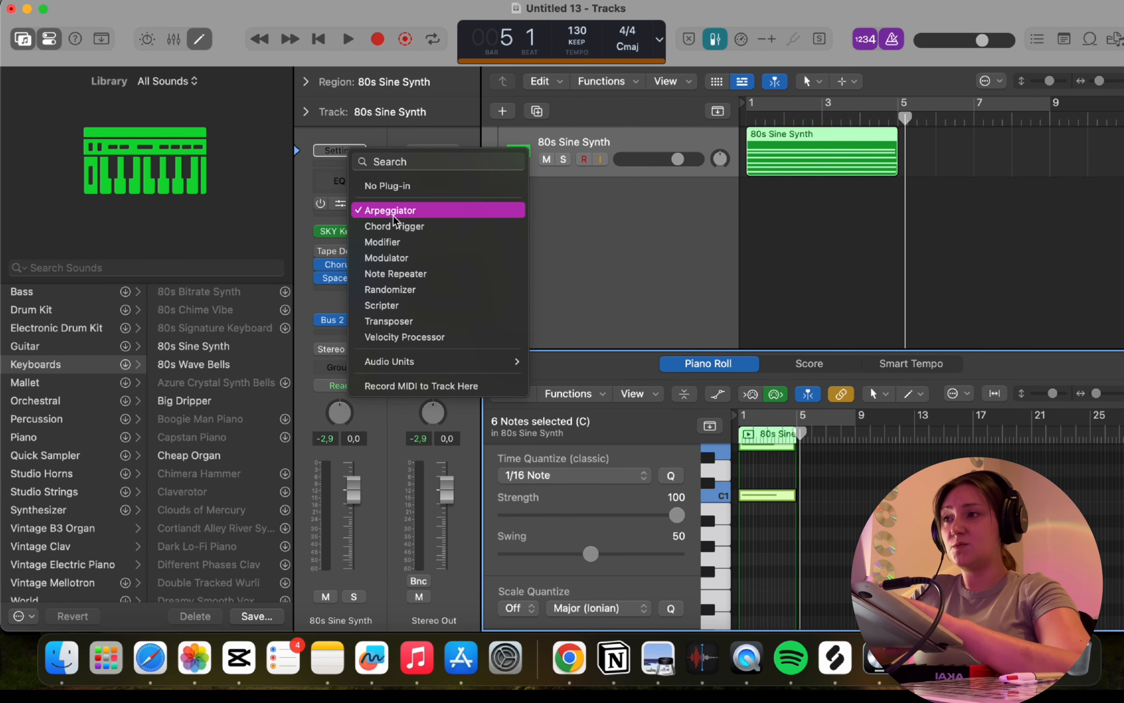
pyautogui.click(390, 210)
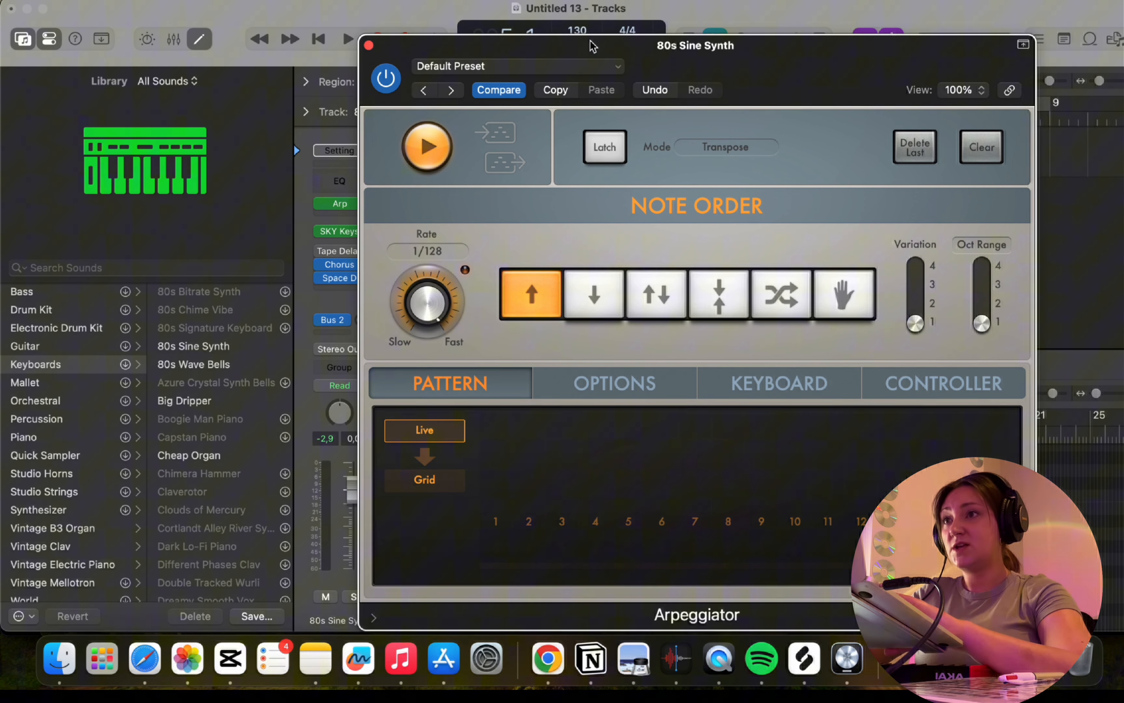
# Set a cycle range from bar 1 over the recorded region and start looped playback.
pyautogui.moveTo(590, 38); pyautogui.dragTo(589, 287)
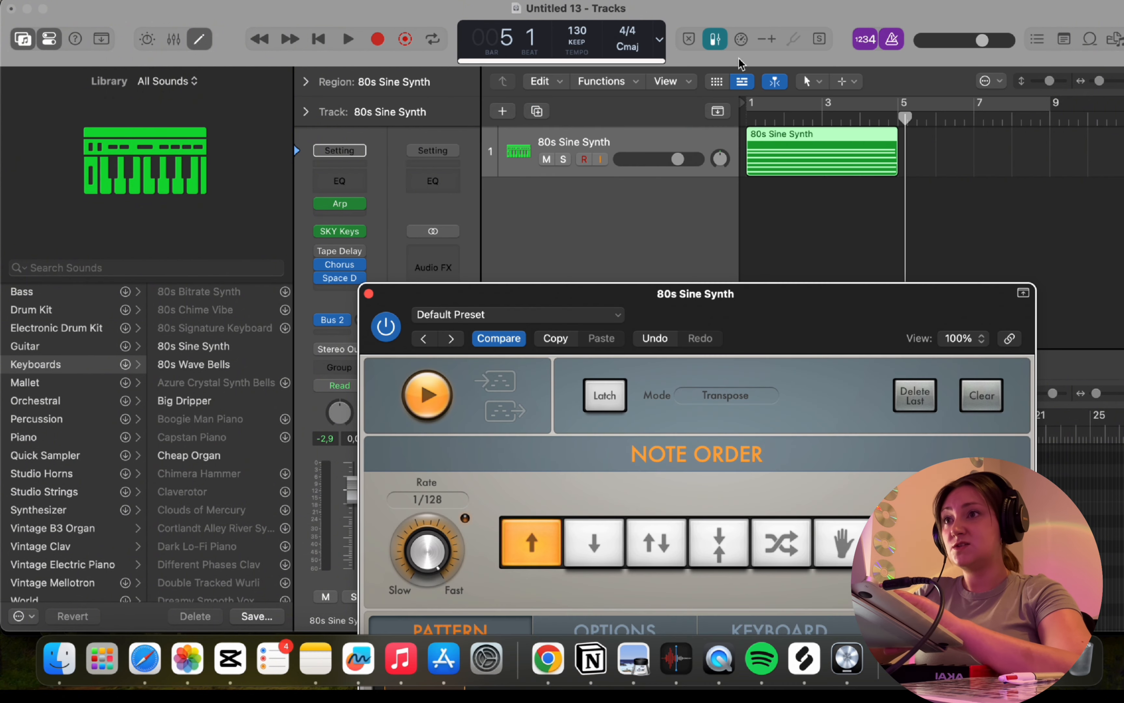
pyautogui.moveTo(774, 104); pyautogui.dragTo(976, 112)
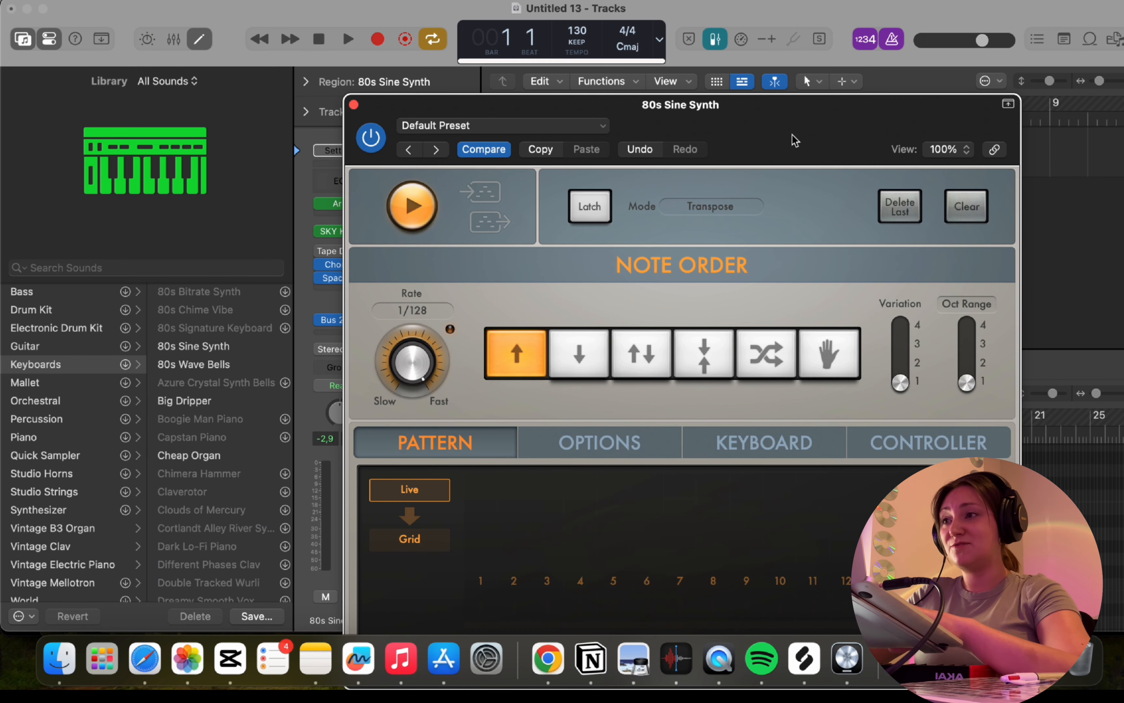
pyautogui.press('space')
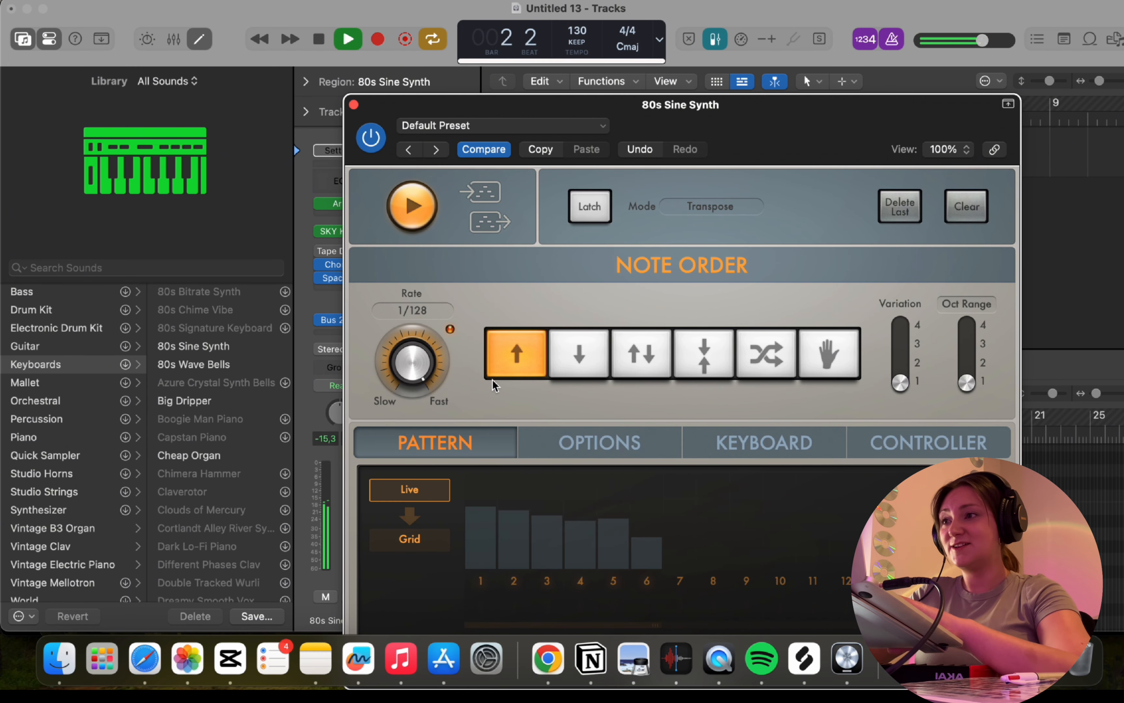
# Audition the arpeggiator rates 1/1 Triplet, 1/8 and 1/8 Triplet during playback.
pyautogui.moveTo(407, 352); pyautogui.dragTo(399, 523)
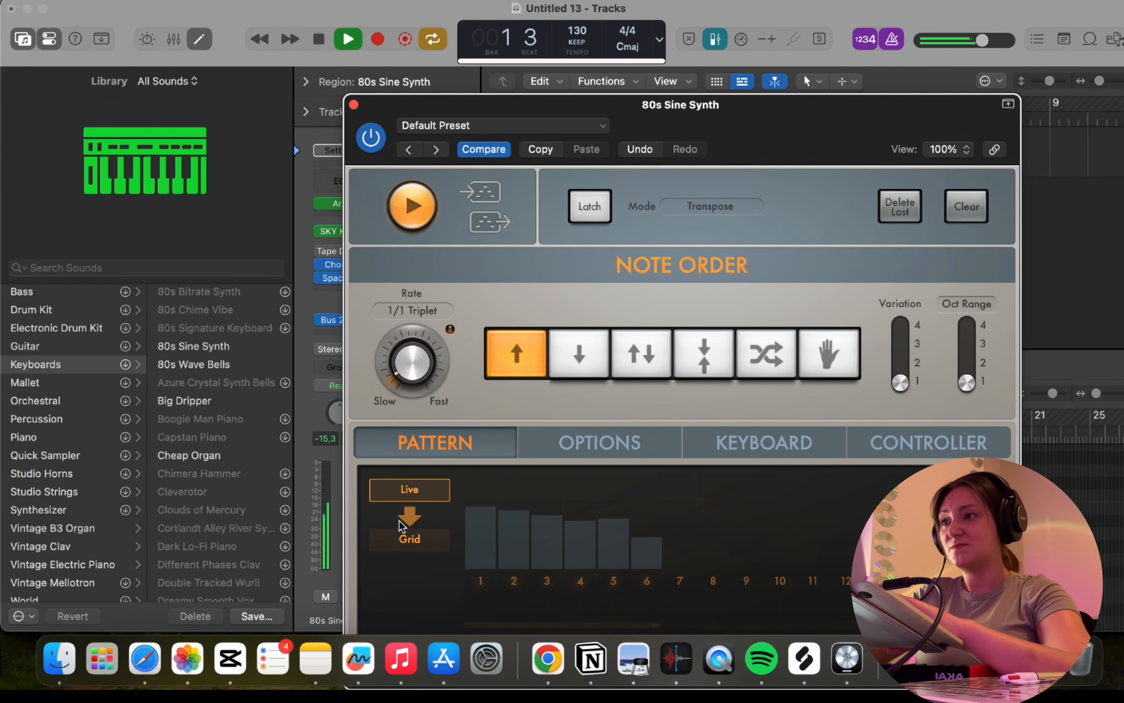
pyautogui.moveTo(403, 388); pyautogui.dragTo(424, 305)
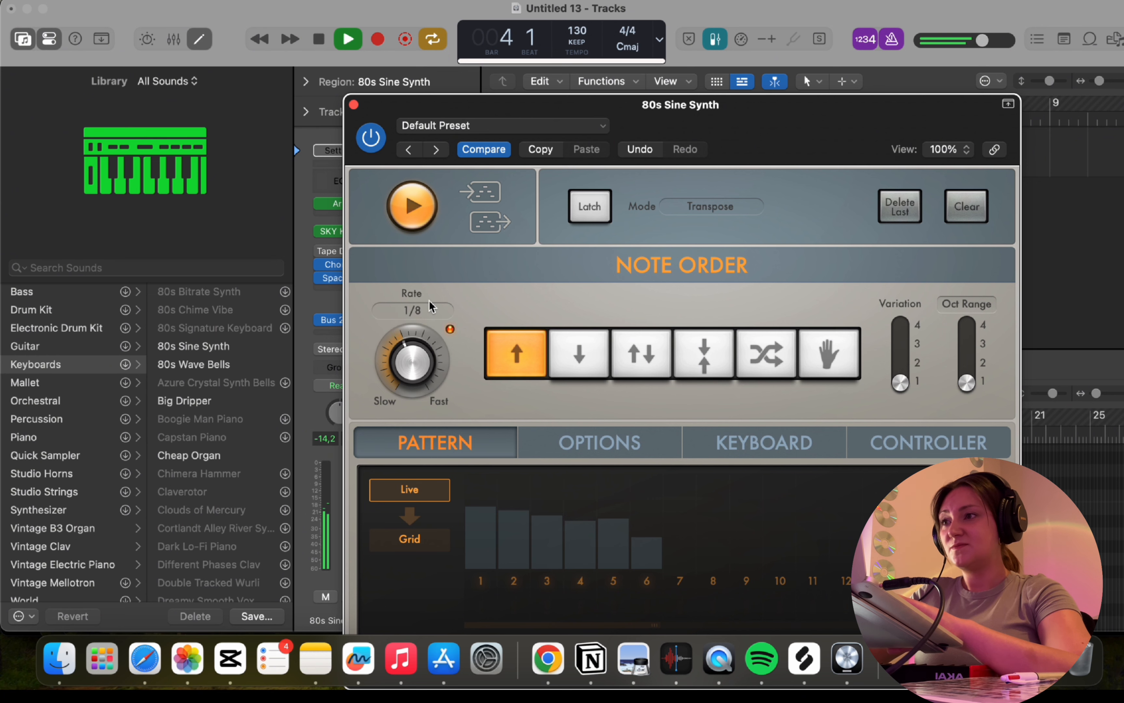
pyautogui.moveTo(412, 346); pyautogui.dragTo(422, 325)
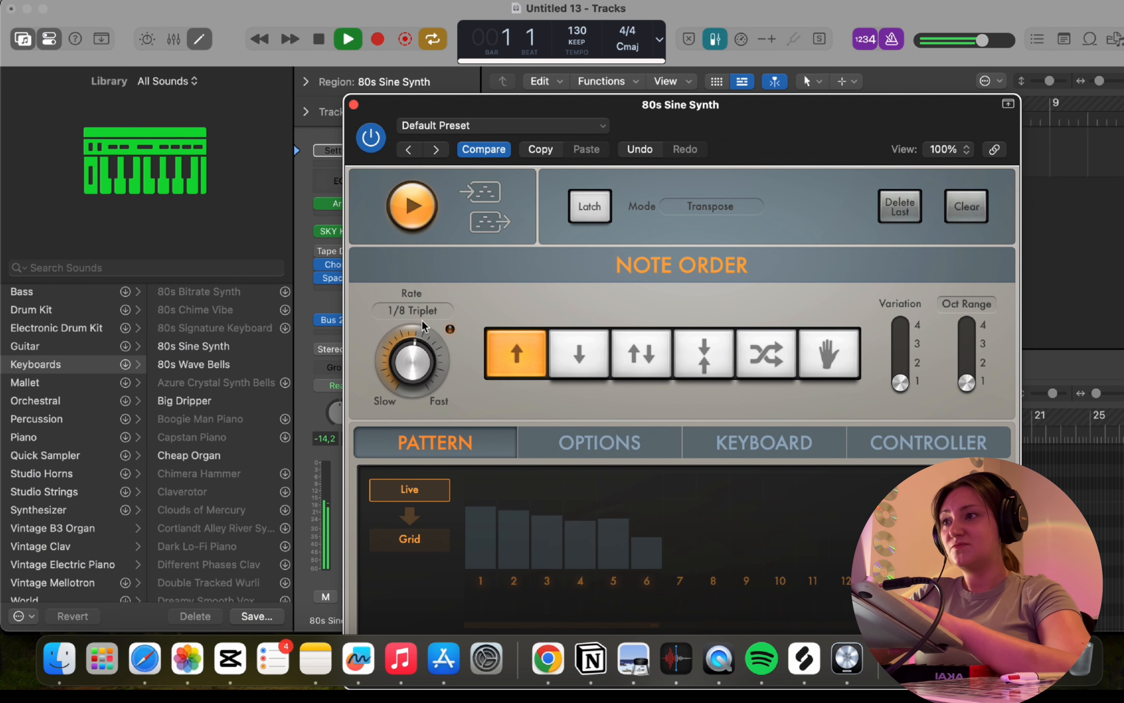
# Review the list of available arpeggiator note values and set the rate to 1/8.
pyautogui.click(425, 316)
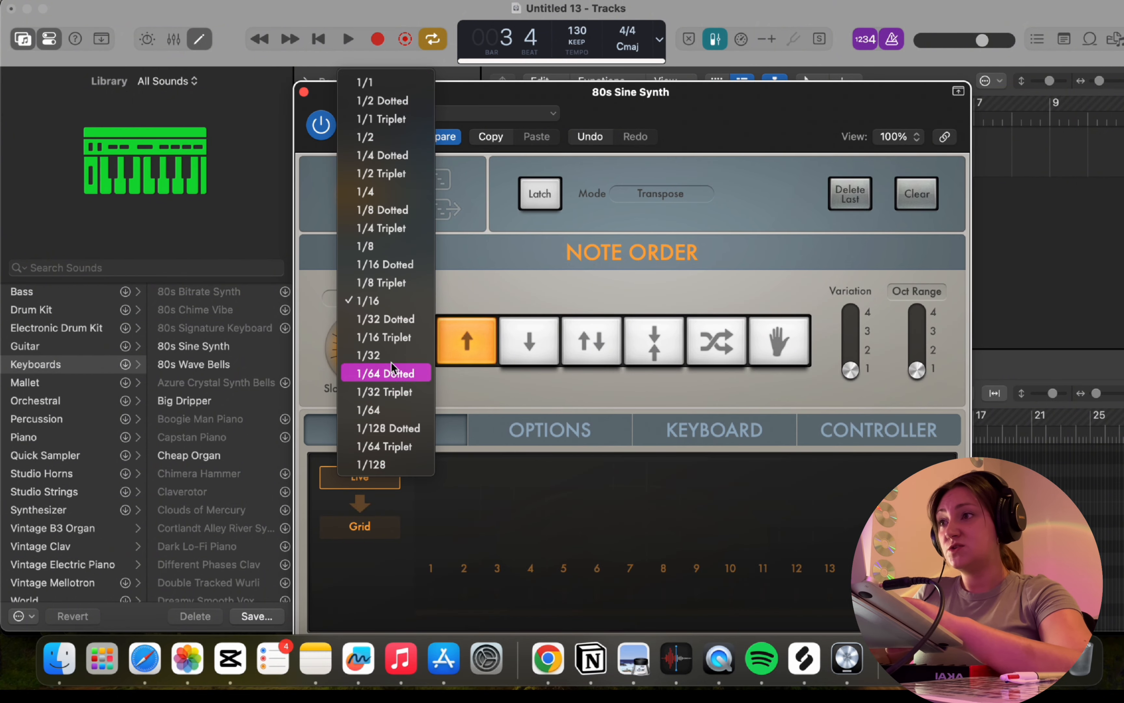
pyautogui.click(447, 286)
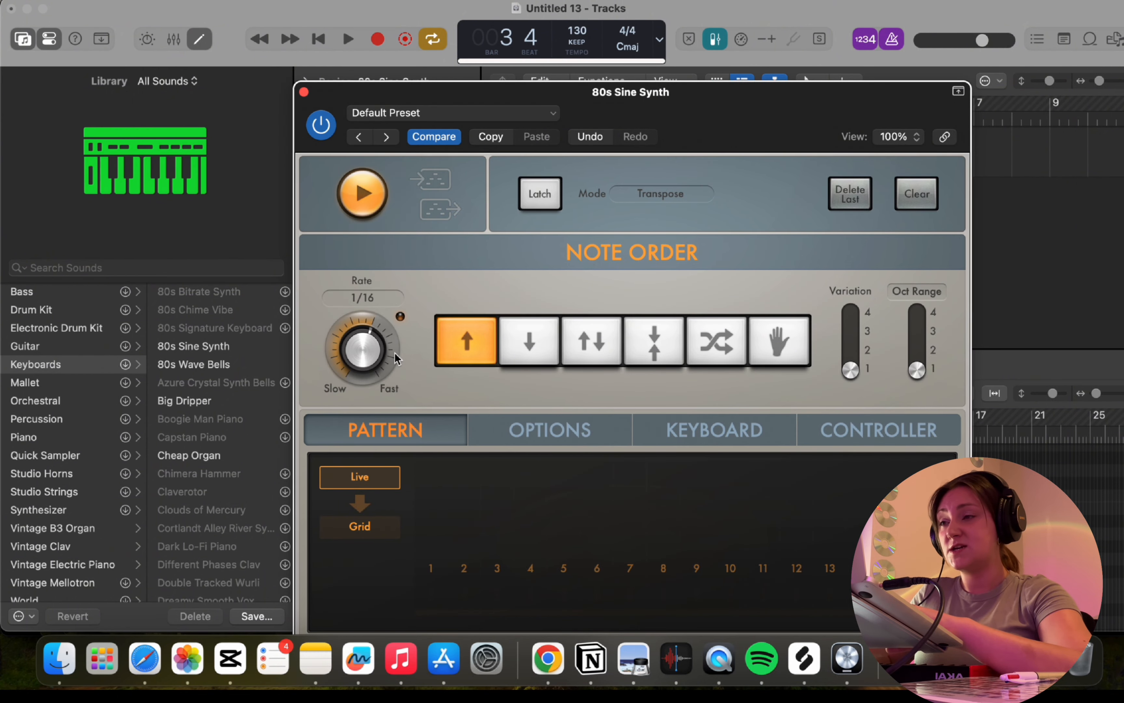
pyautogui.moveTo(398, 358); pyautogui.dragTo(525, 372)
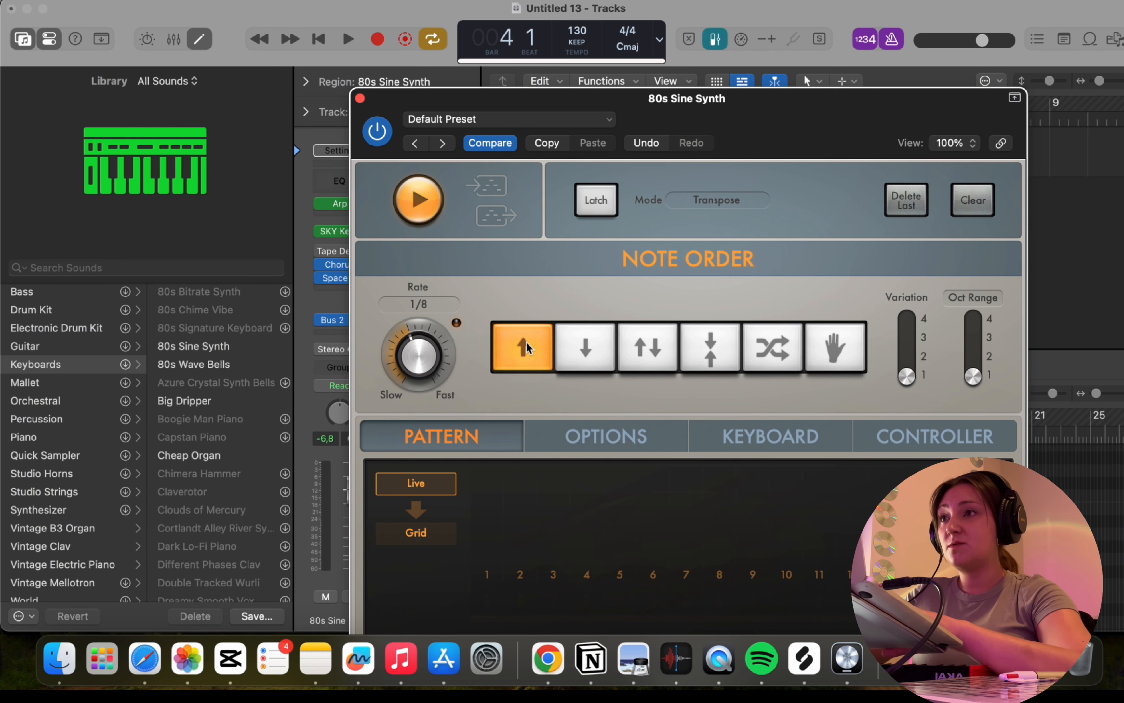
# Audition the up, down and up/down note orders of the arpeggiator on the looped region.
pyautogui.press('space')
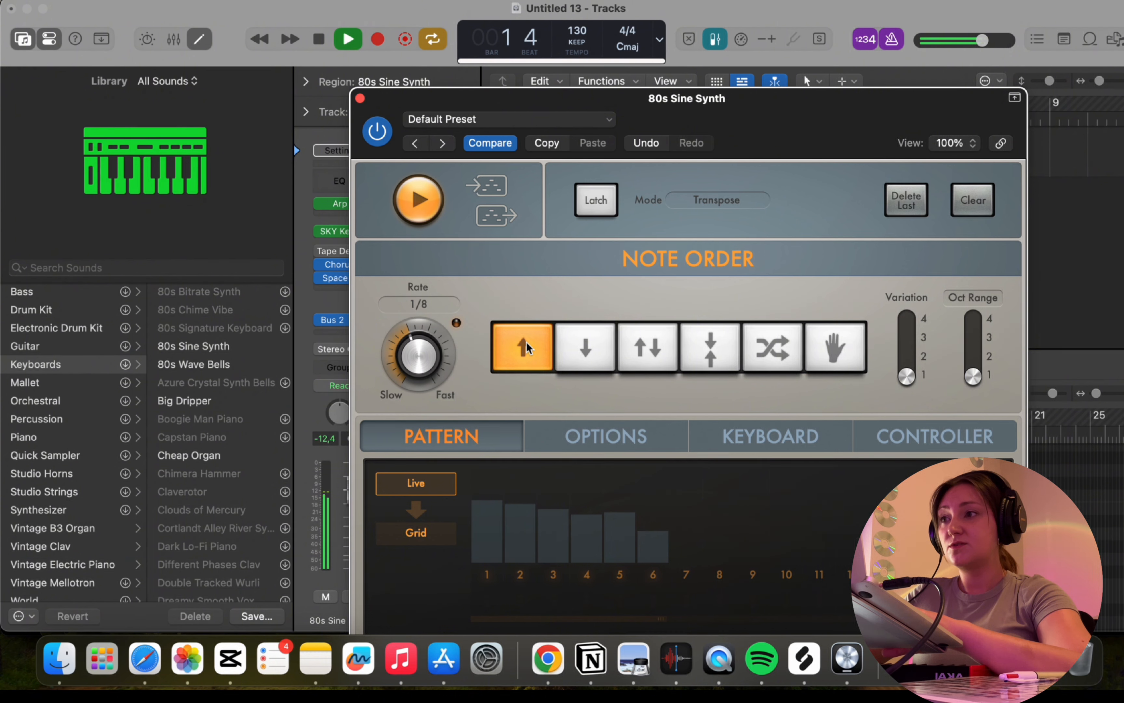
pyautogui.click(591, 351)
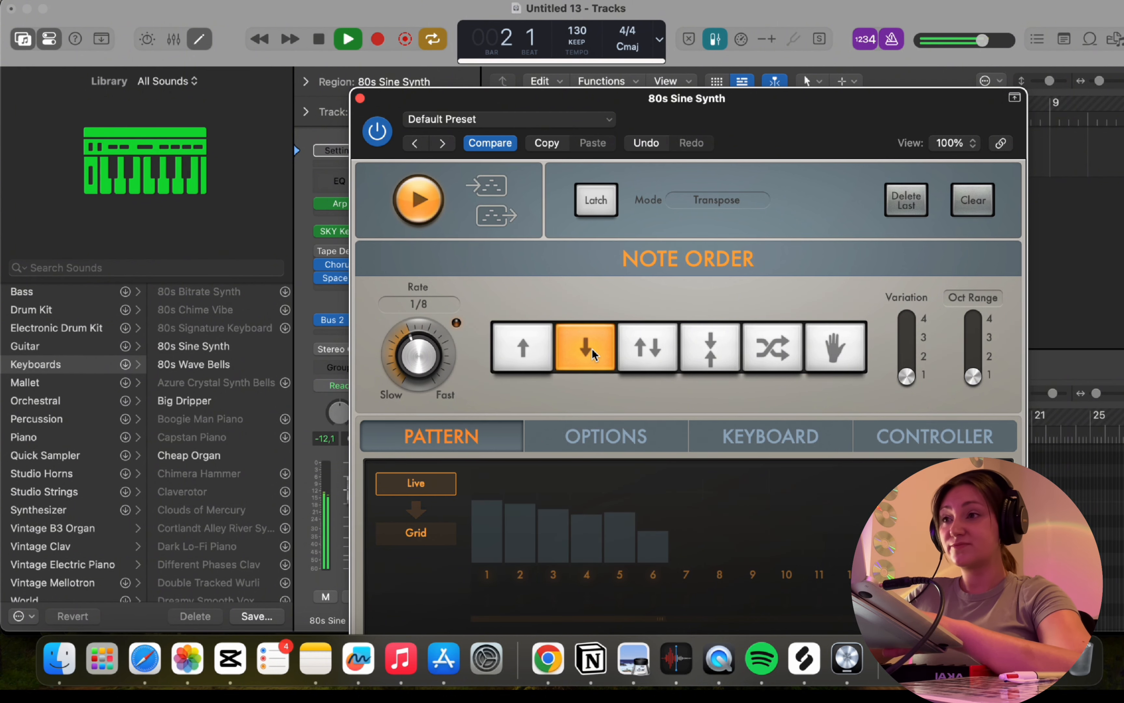
pyautogui.press('space')
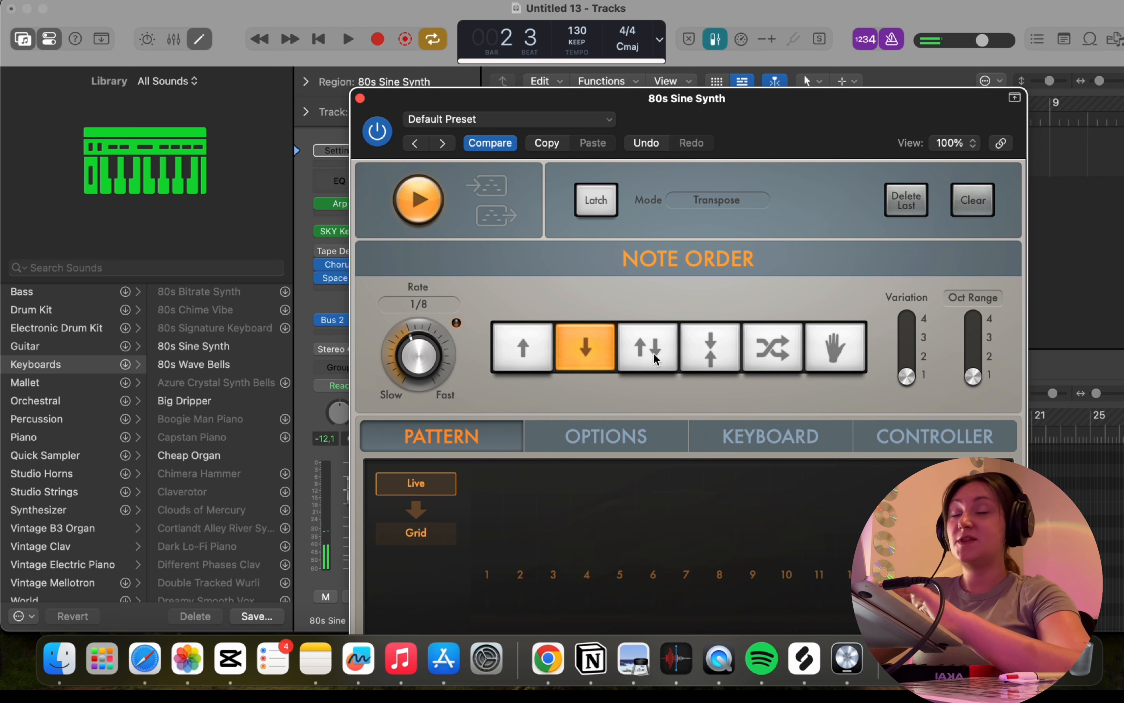
pyautogui.click(653, 353)
pyautogui.press('space')
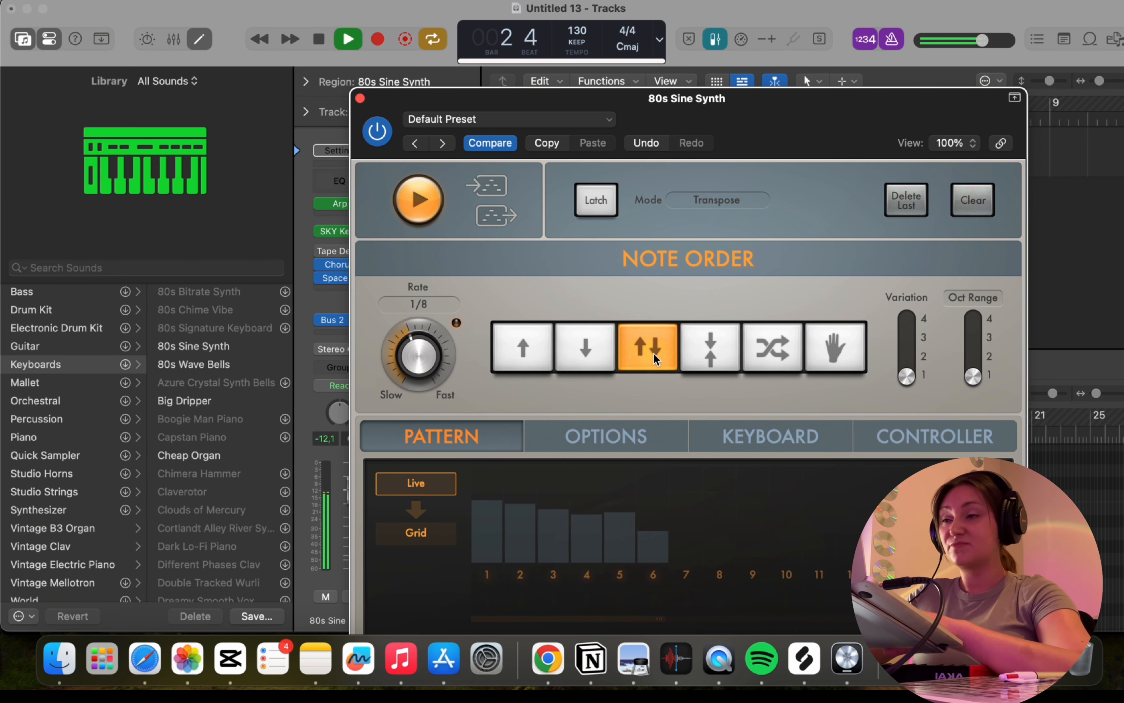
pyautogui.press('space')
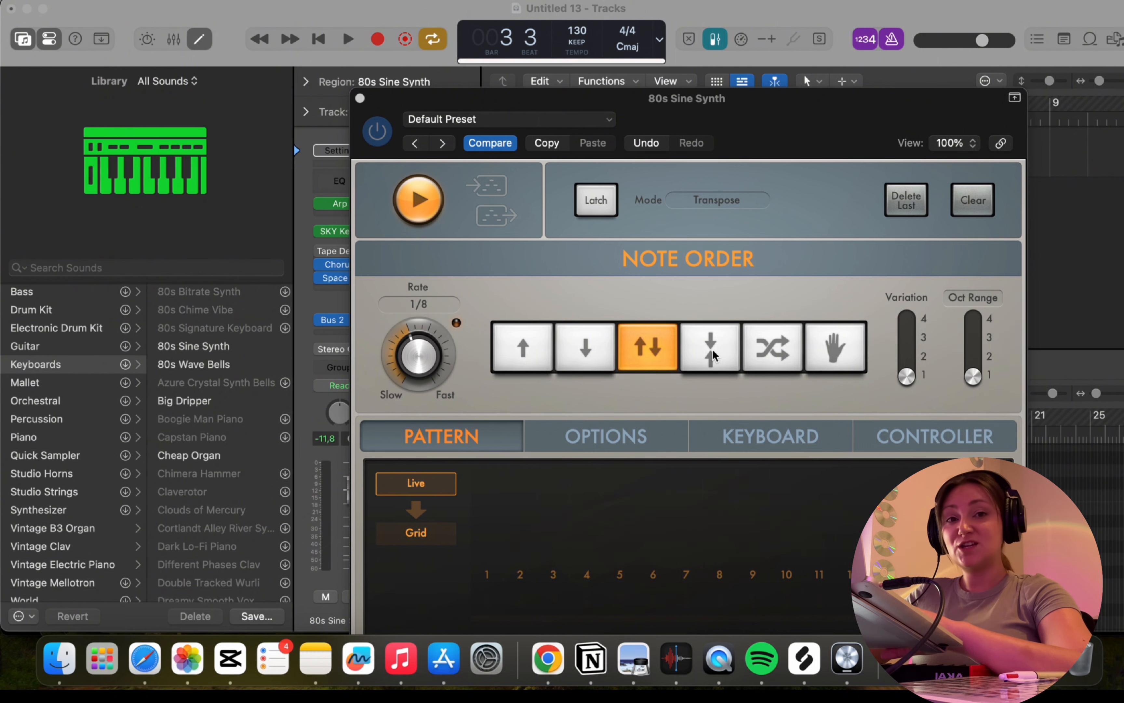
# Audition the outside-in, random and as-played note orders of the arpeggiator on the looped region.
pyautogui.click(712, 350)
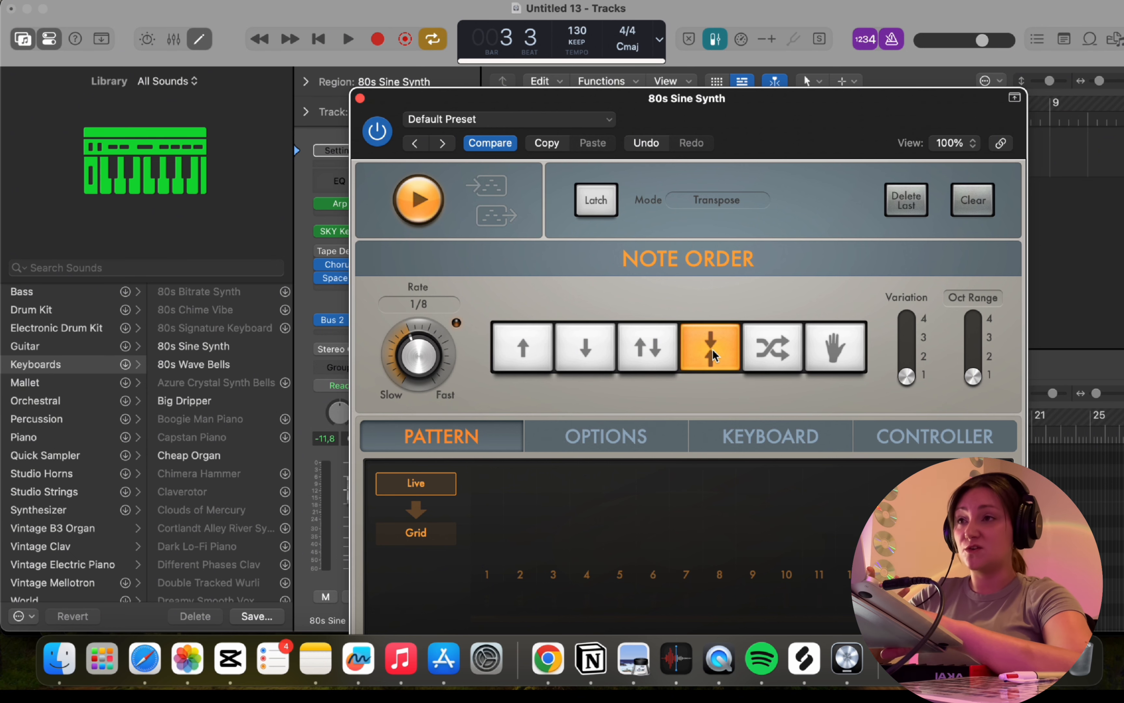
pyautogui.press('space')
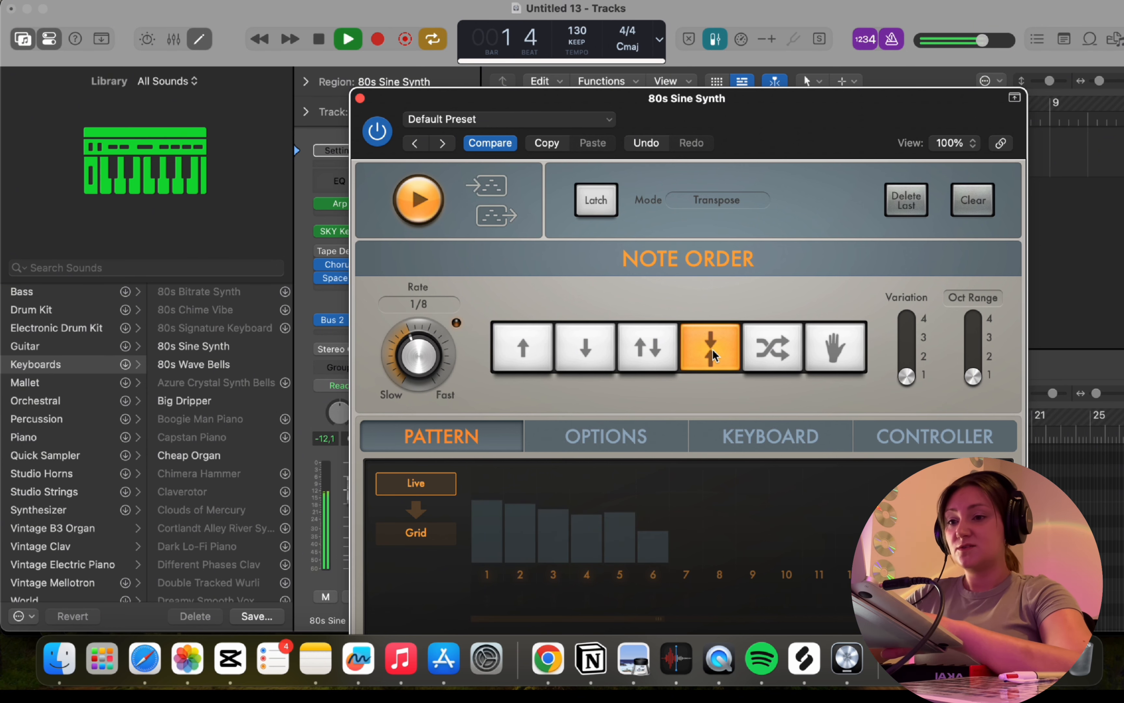
pyautogui.press('space')
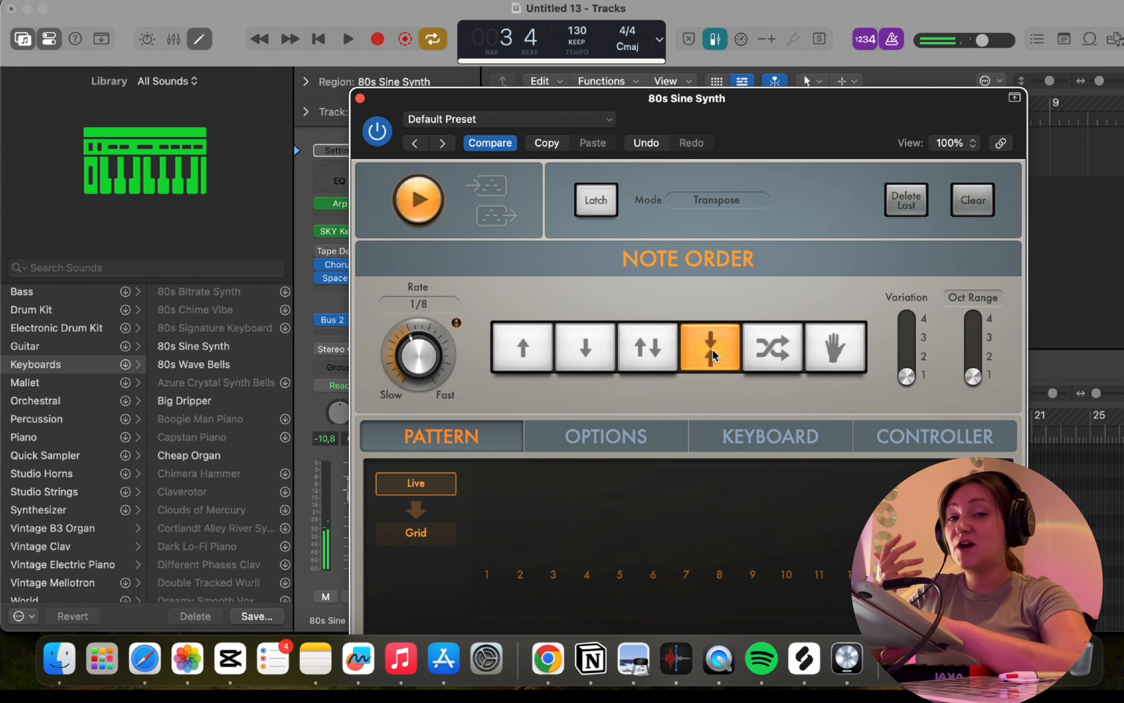
pyautogui.click(773, 357)
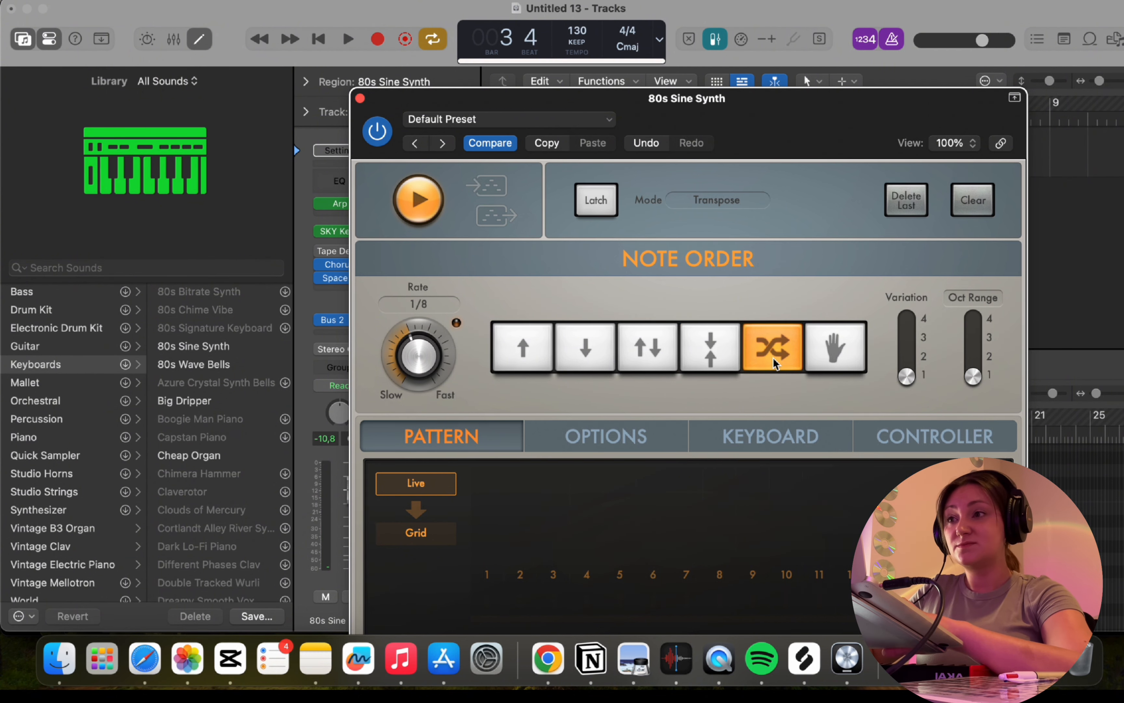
pyautogui.press('space')
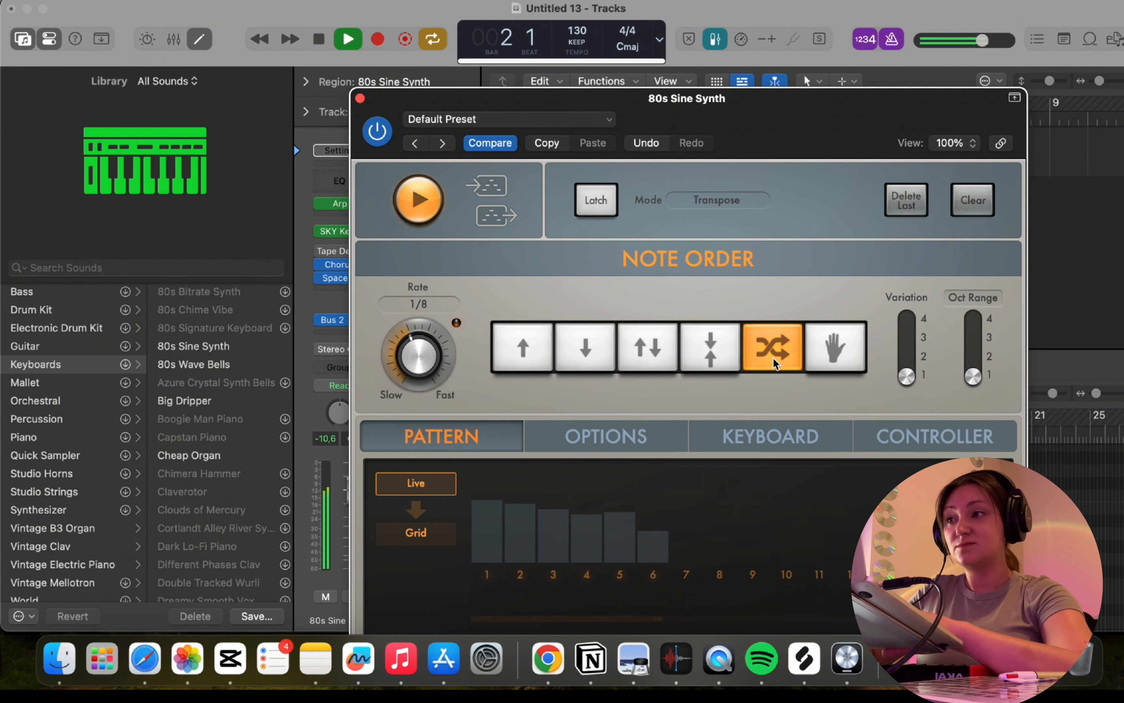
pyautogui.press('space')
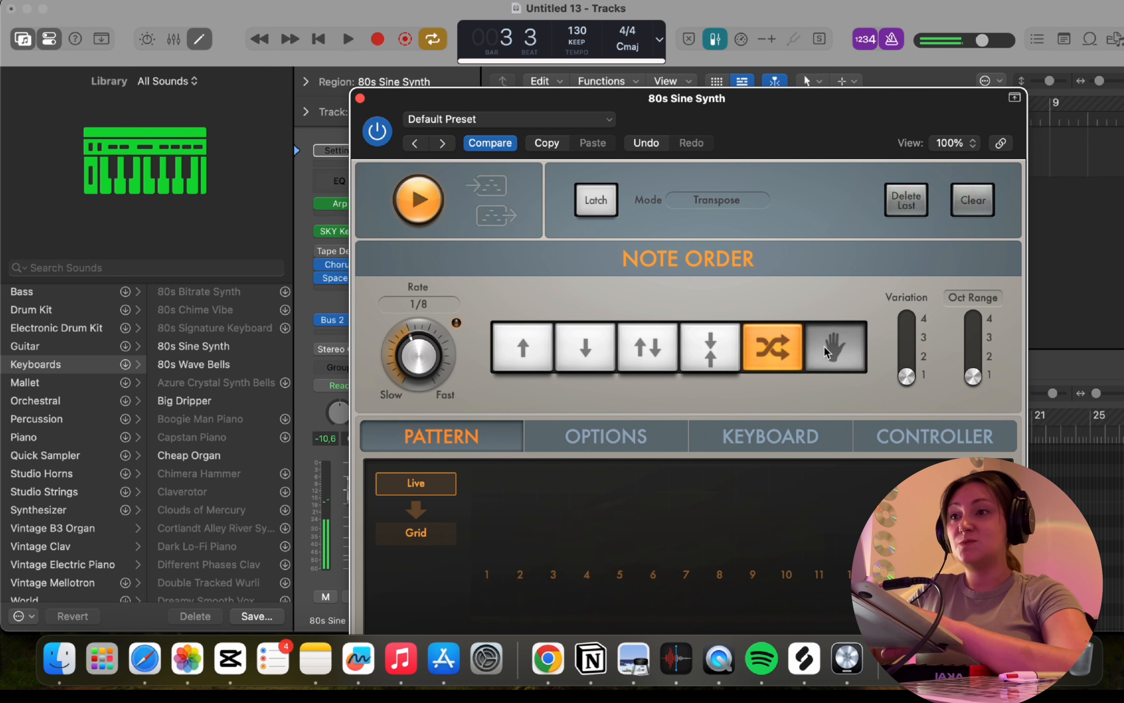
pyautogui.click(824, 351)
pyautogui.press('space')
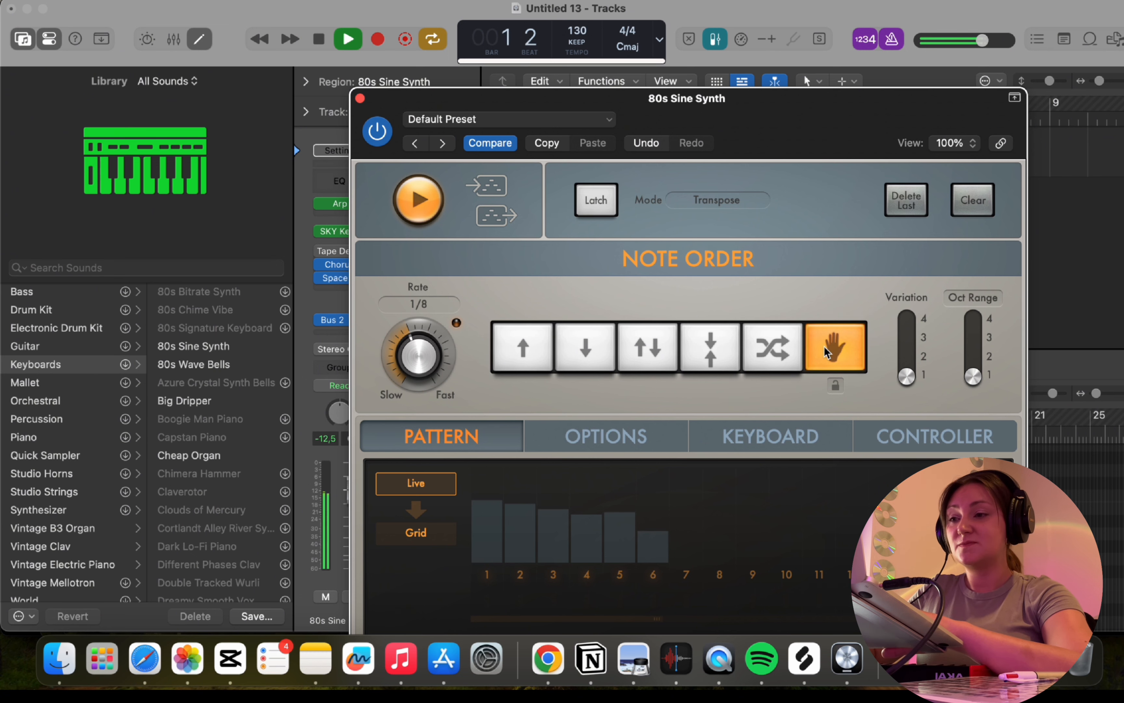
pyautogui.press('space')
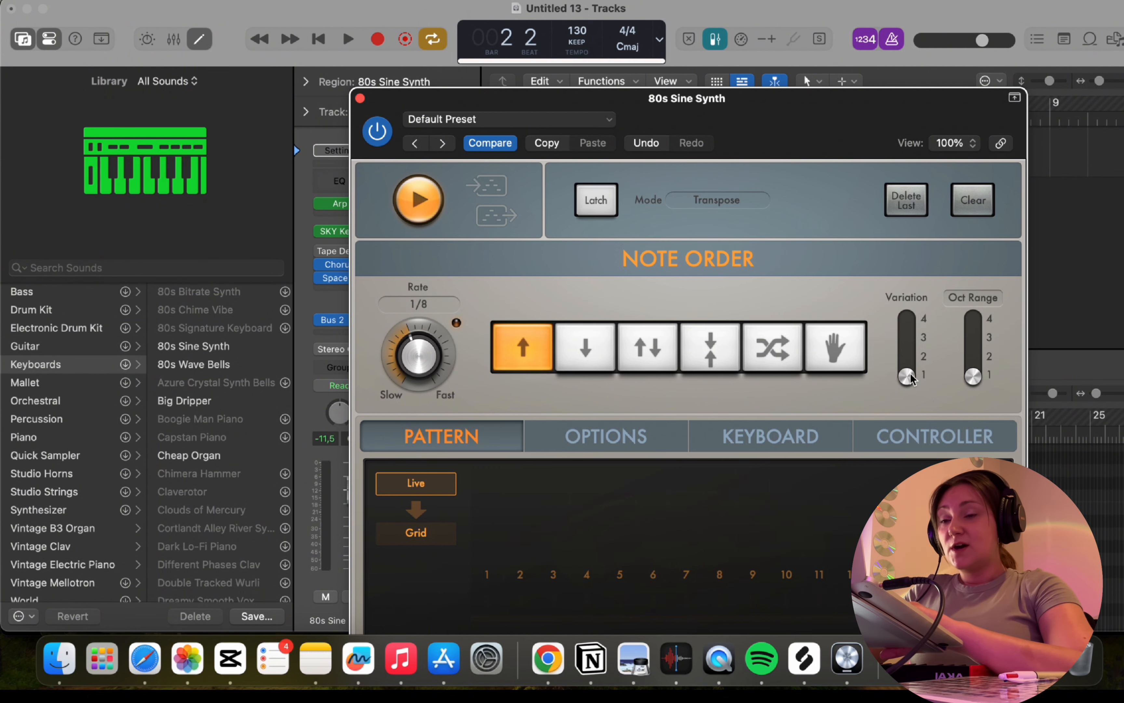
# Audition arpeggiator variations 2, 3 and 4 during playback, and set the variation back to 1.
pyautogui.press('space')
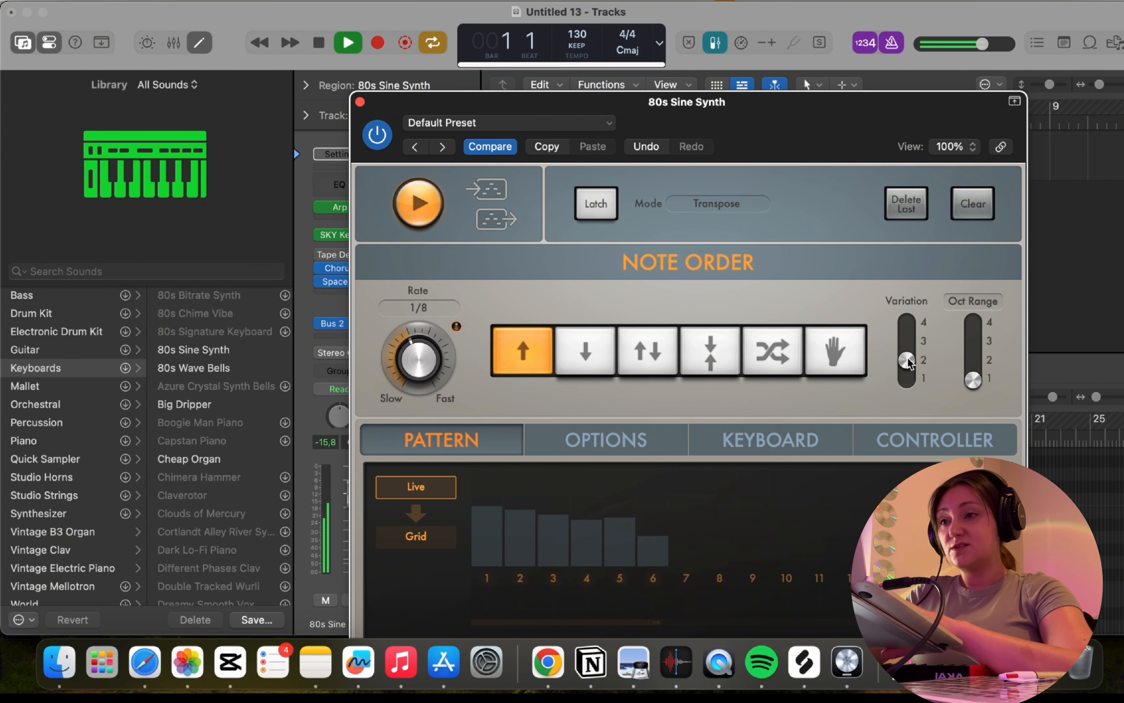
pyautogui.moveTo(908, 361); pyautogui.dragTo(911, 348)
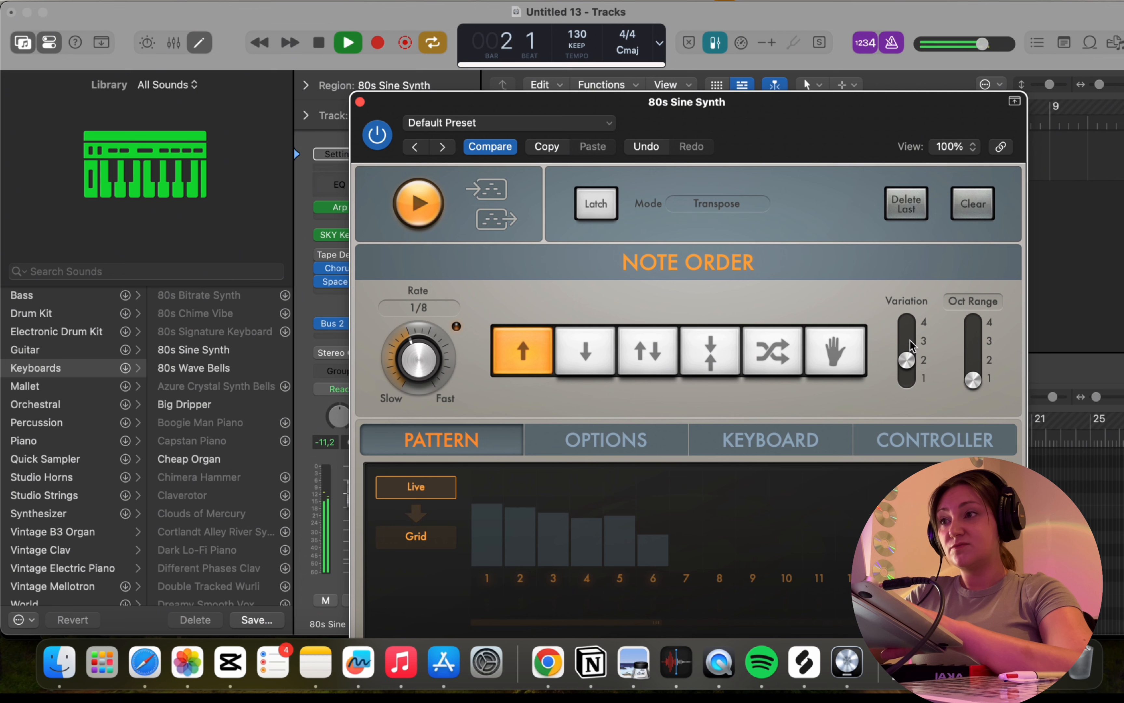
pyautogui.click(912, 345)
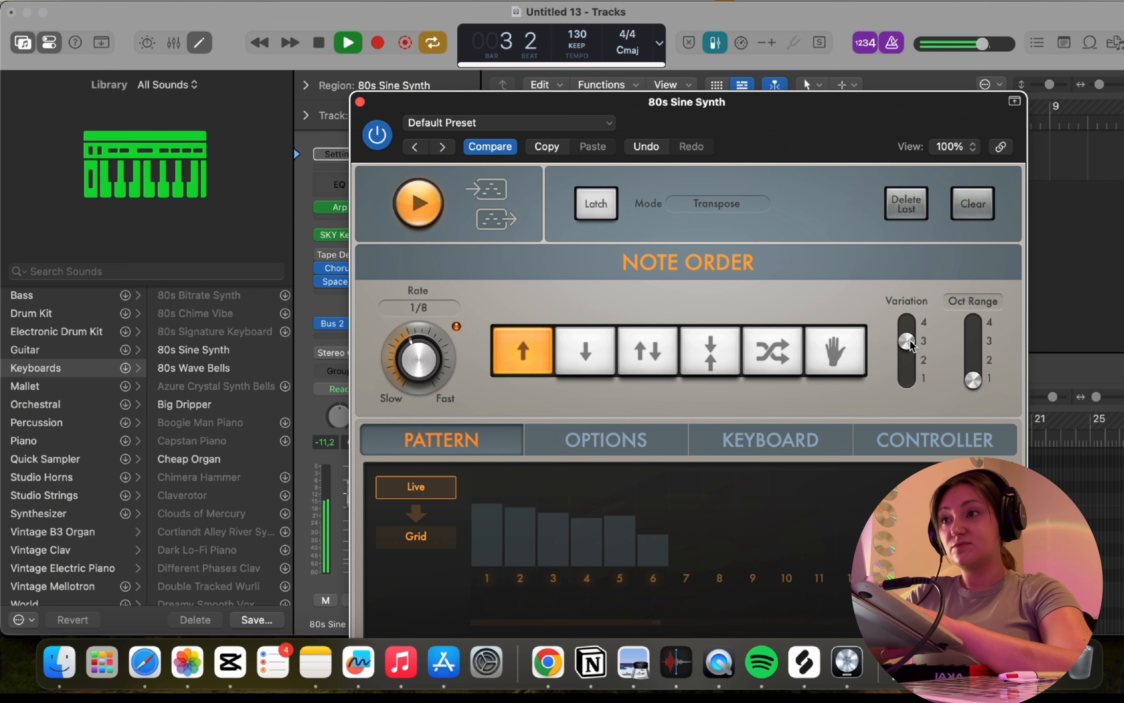
pyautogui.click(913, 333)
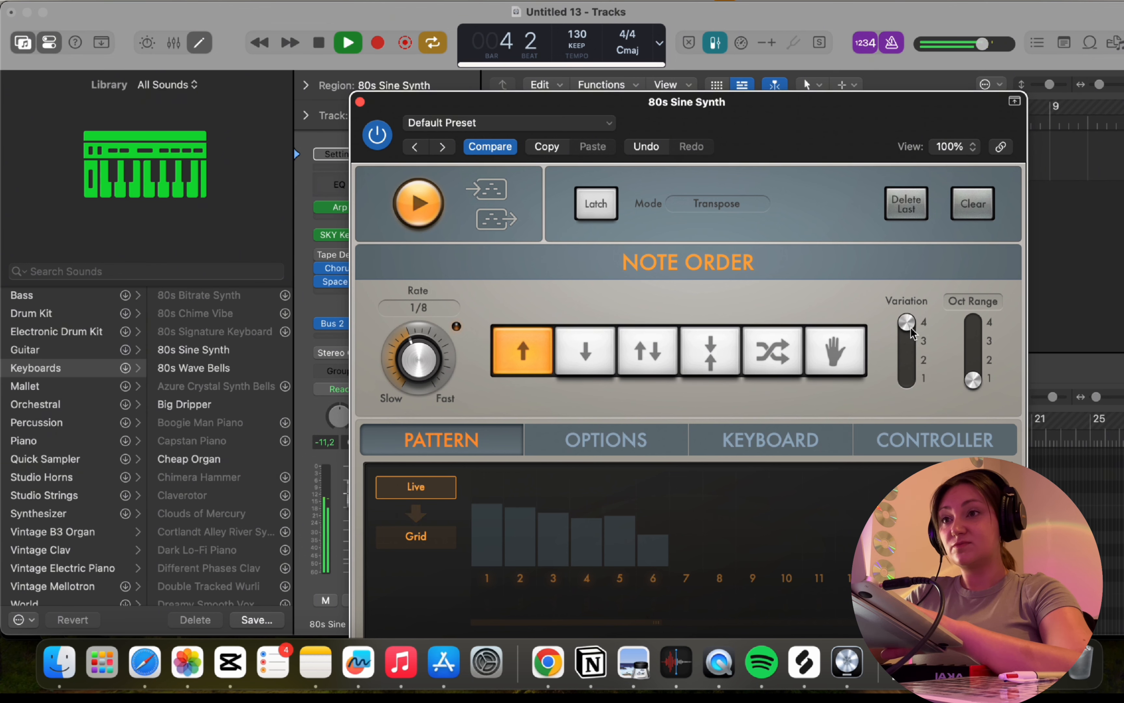
pyautogui.click(909, 377)
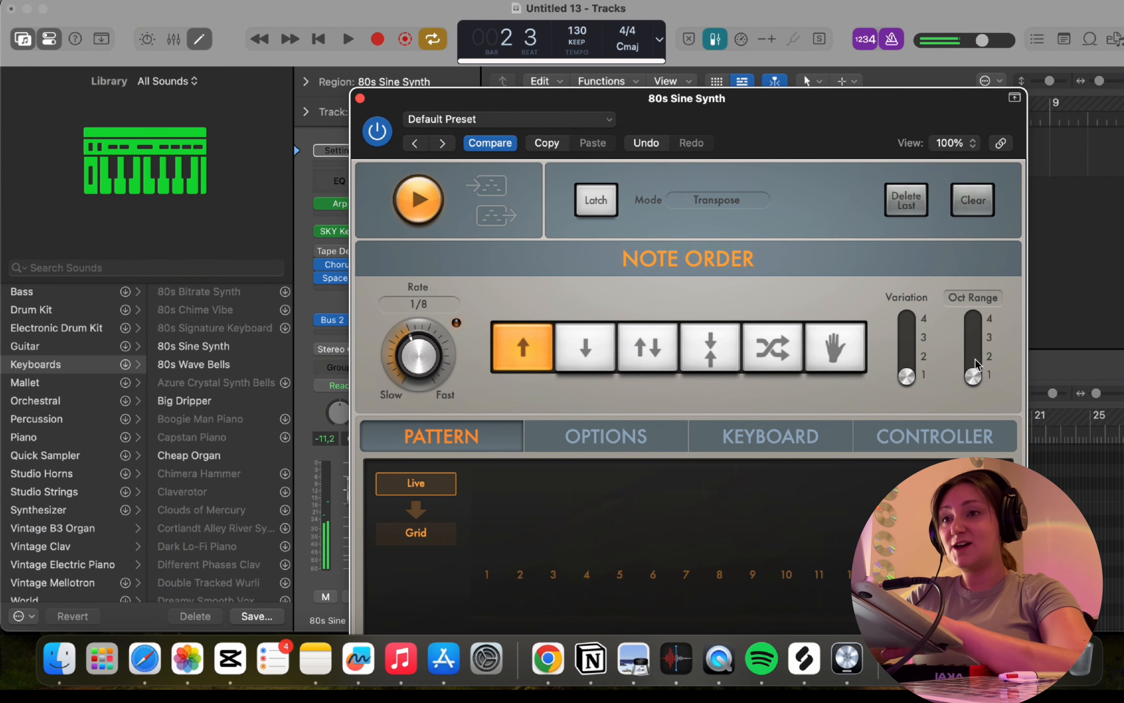
# Audition arpeggiator octave ranges of 2 and 3 on the looped region, and stop playback.
pyautogui.click(975, 359)
pyautogui.press('space')
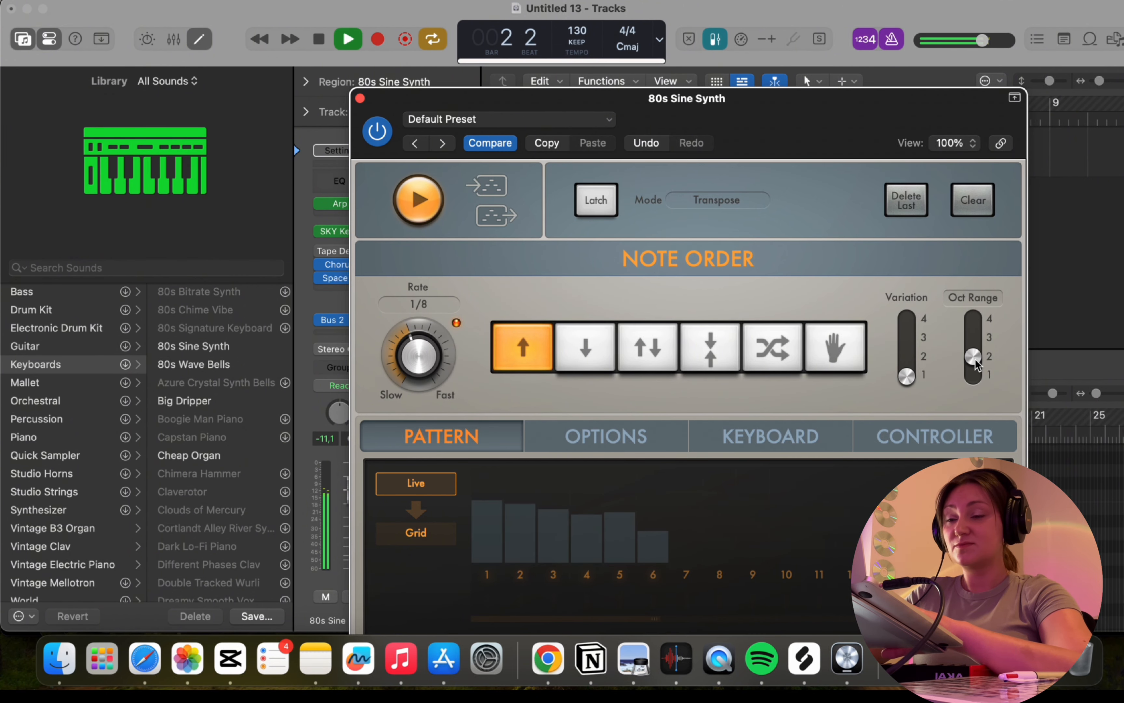
pyautogui.click(975, 338)
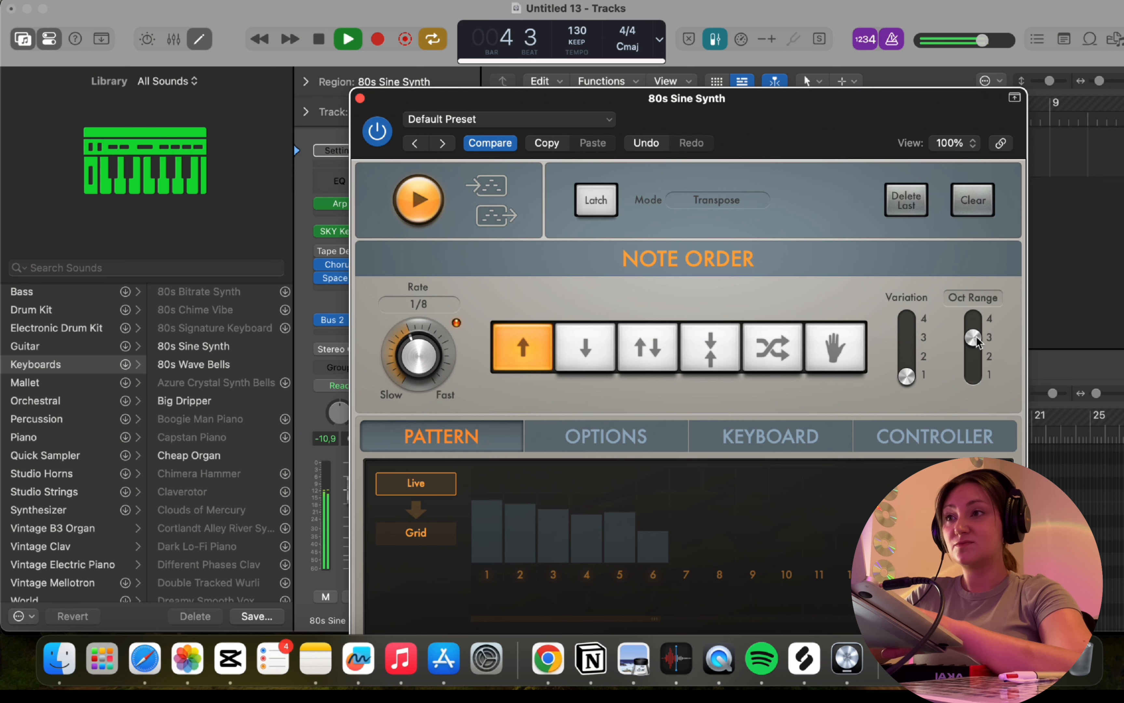
pyautogui.press('space')
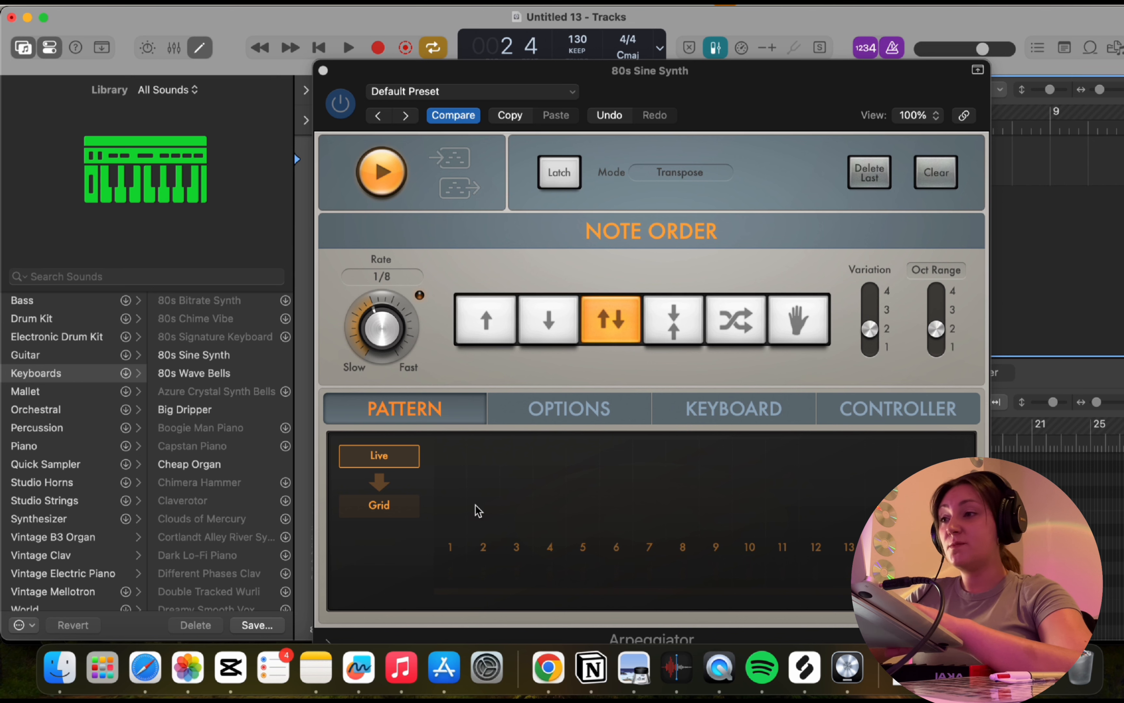
# Switch the arpeggiator pattern to Grid mode, enable steps 2 through 8, and audition the eight-step pattern.
pyautogui.click(406, 508)
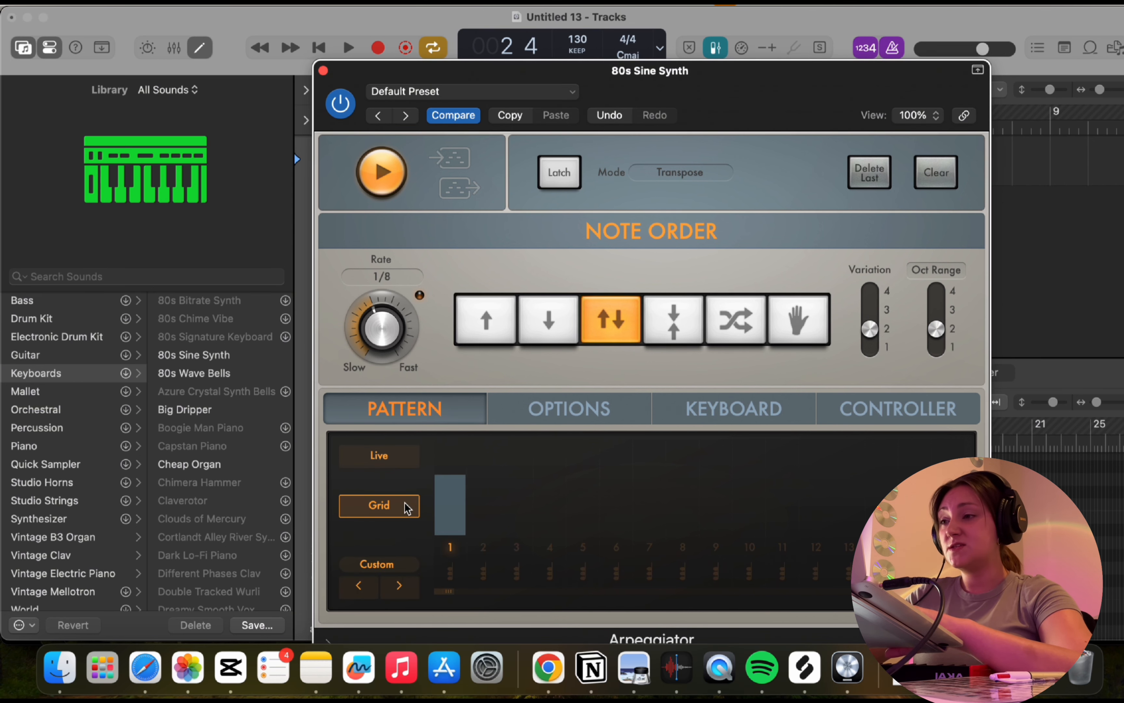
pyautogui.click(483, 547)
pyautogui.click(518, 547)
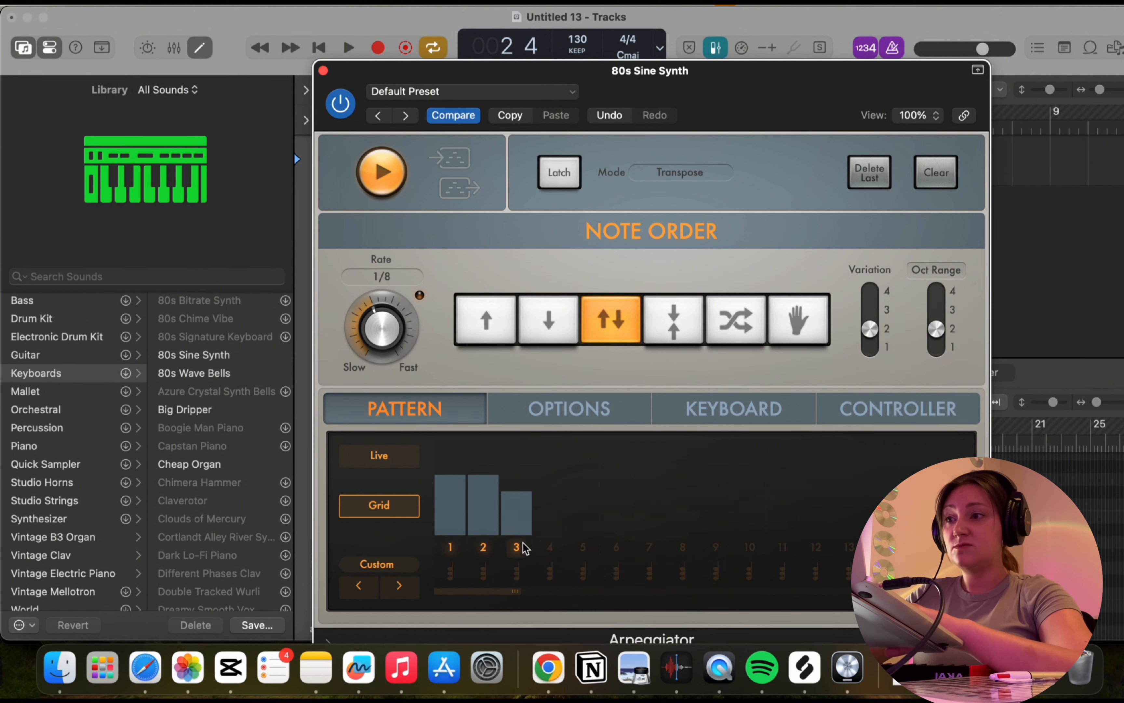
pyautogui.click(550, 547)
pyautogui.click(583, 547)
pyautogui.click(617, 547)
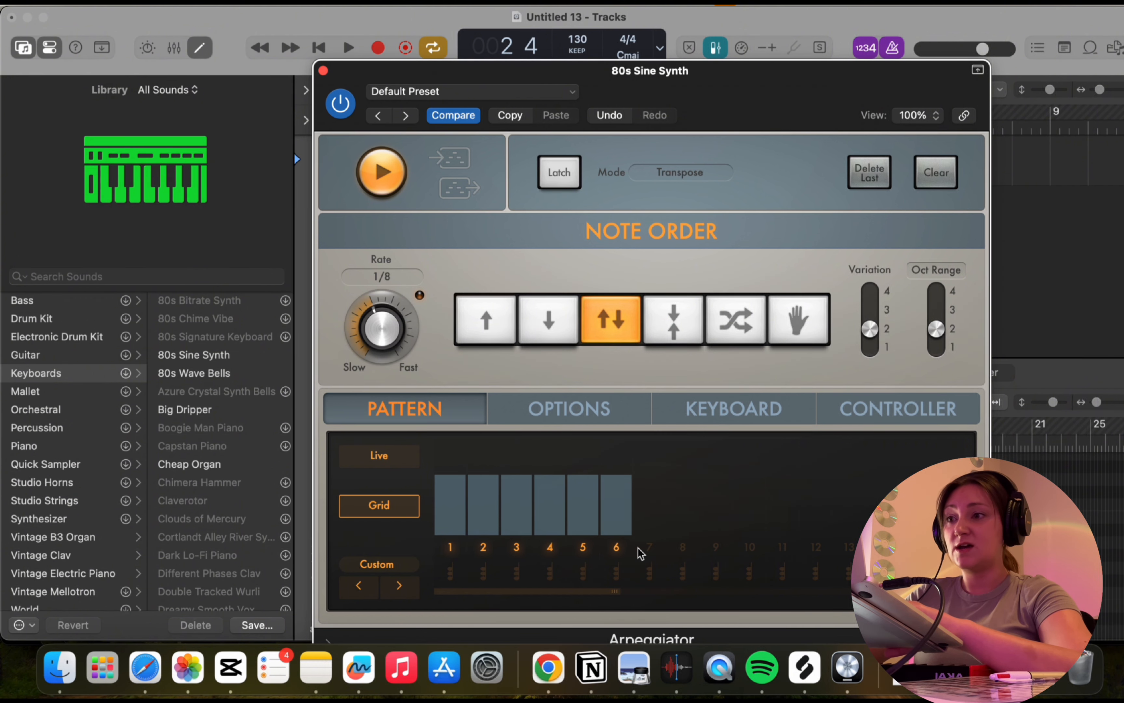
pyautogui.click(649, 547)
pyautogui.click(682, 547)
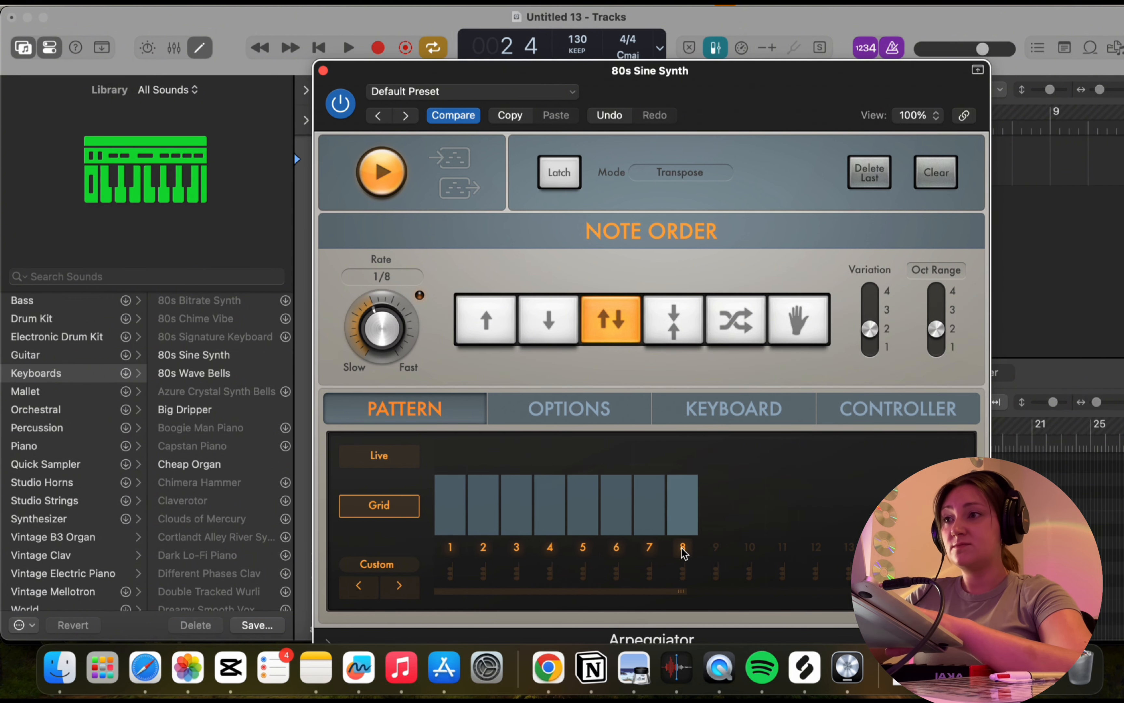
pyautogui.press('space')
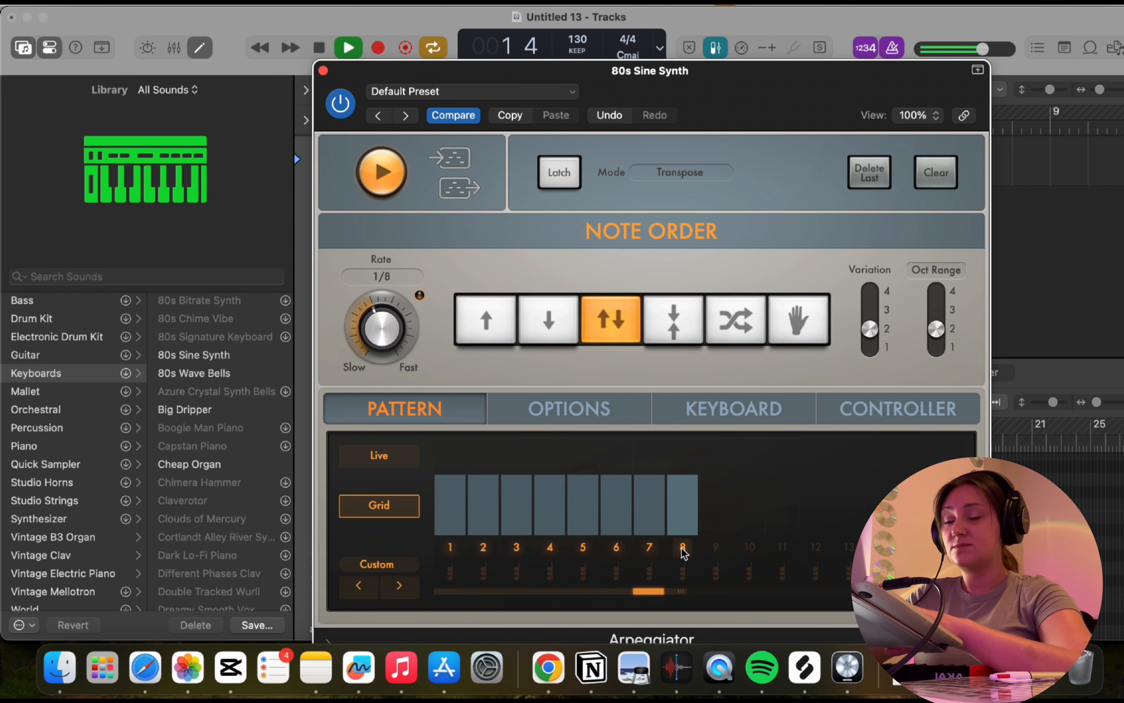
pyautogui.press('space')
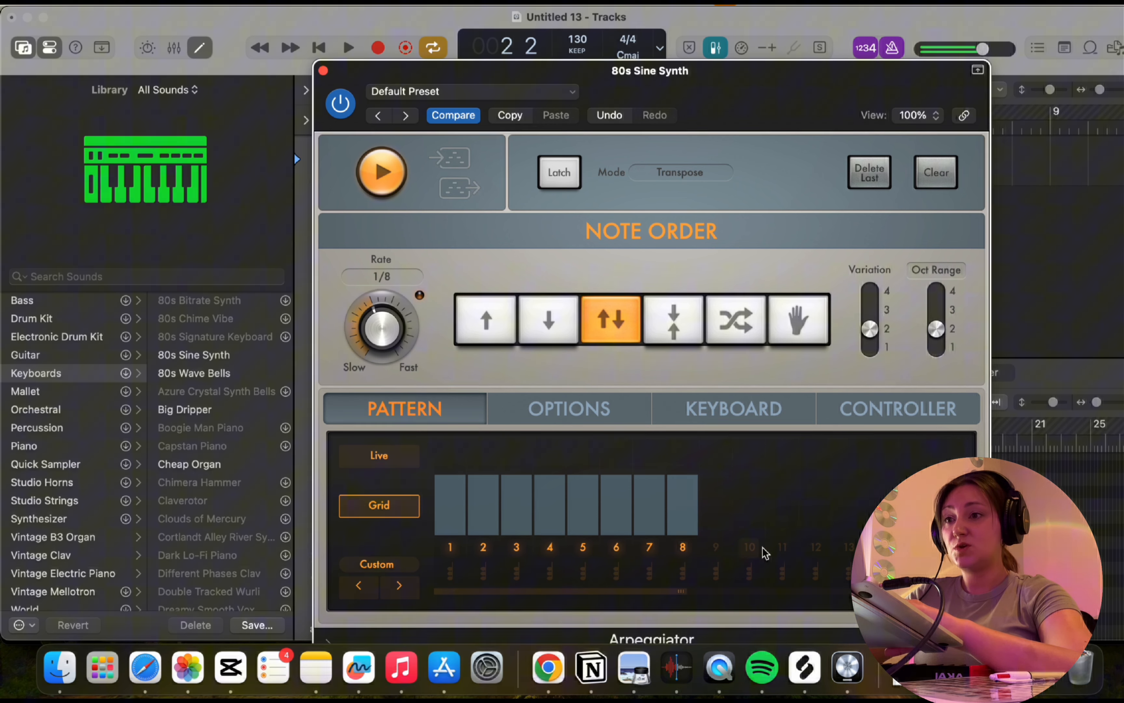
# Extend the grid pattern to 12 steps by enabling steps 9 through 12, and audition it.
pyautogui.click(813, 548)
pyautogui.moveTo(813, 551); pyautogui.dragTo(719, 550)
pyautogui.press('space')
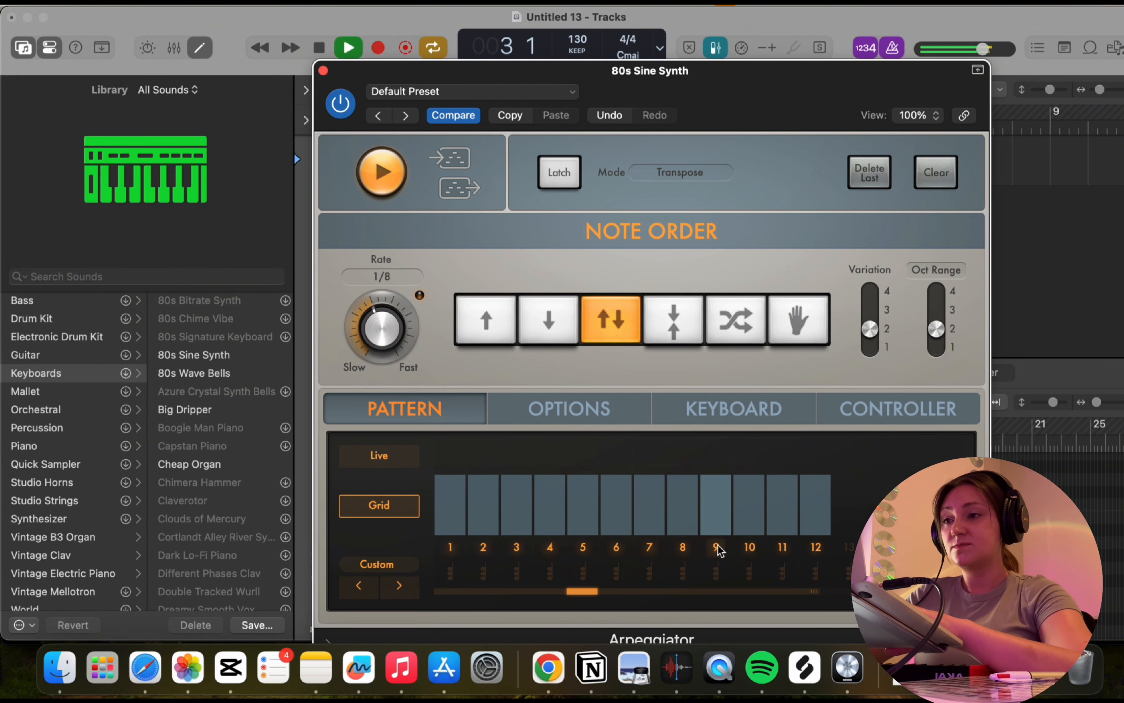
pyautogui.press('space')
# Turn on the chord option for grid steps 4, 8 and 12, and audition the pattern.
pyautogui.click(550, 572)
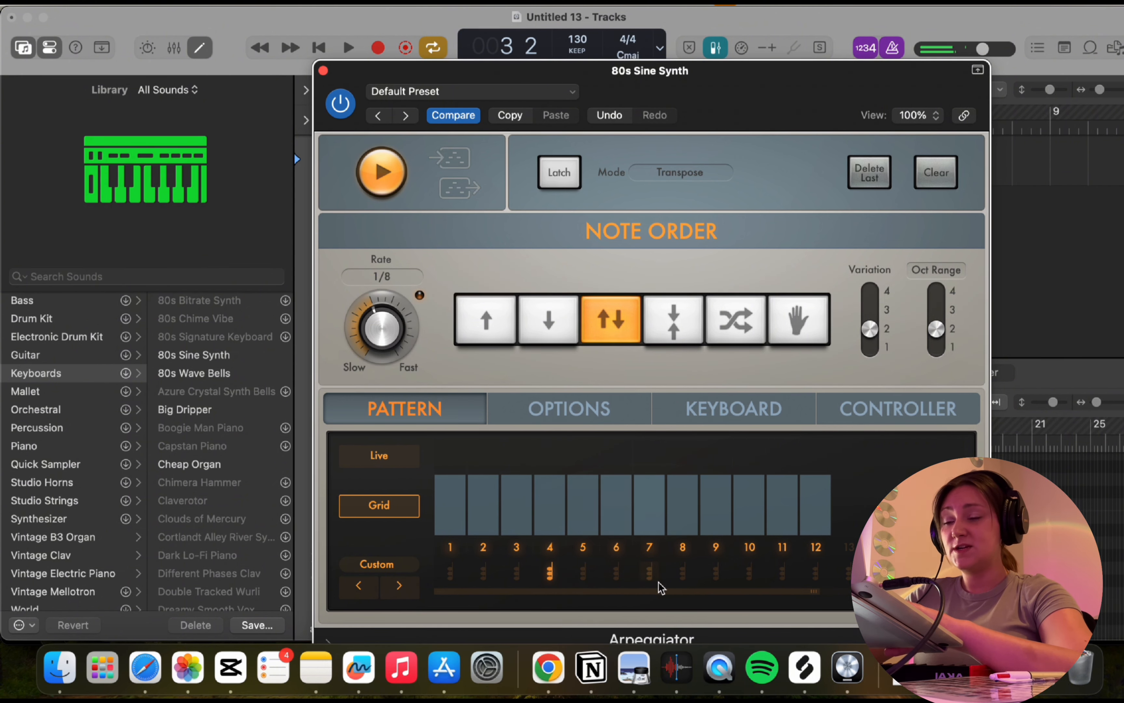
pyautogui.click(683, 574)
pyautogui.click(816, 573)
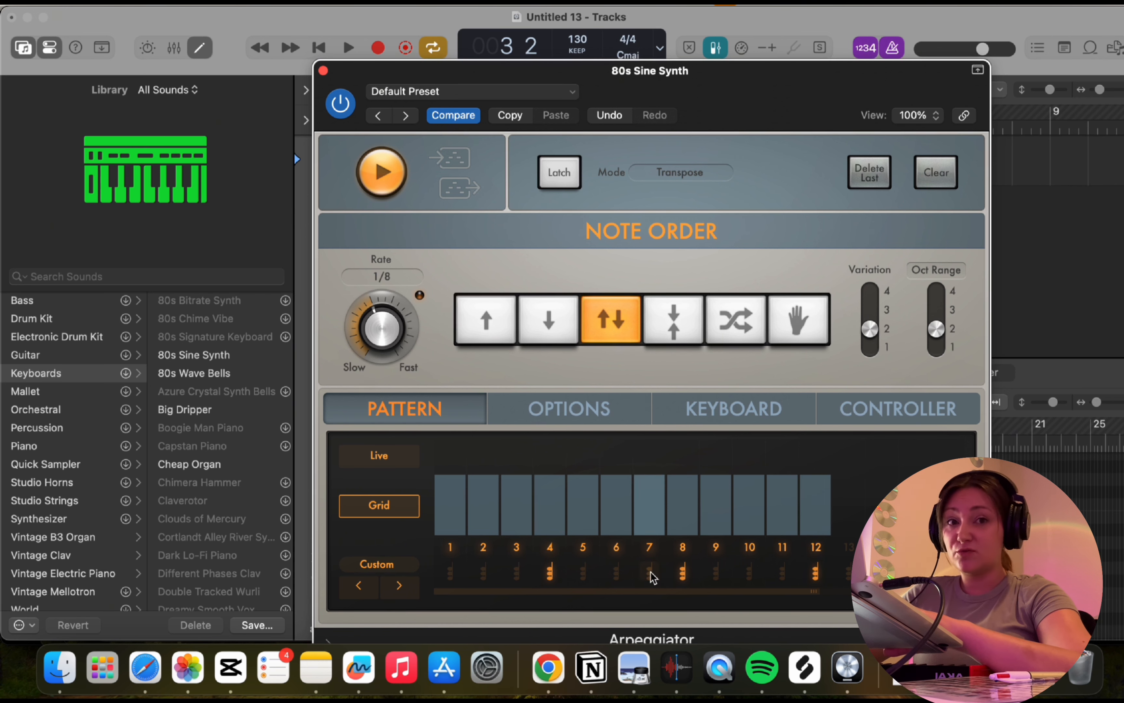
pyautogui.press('space')
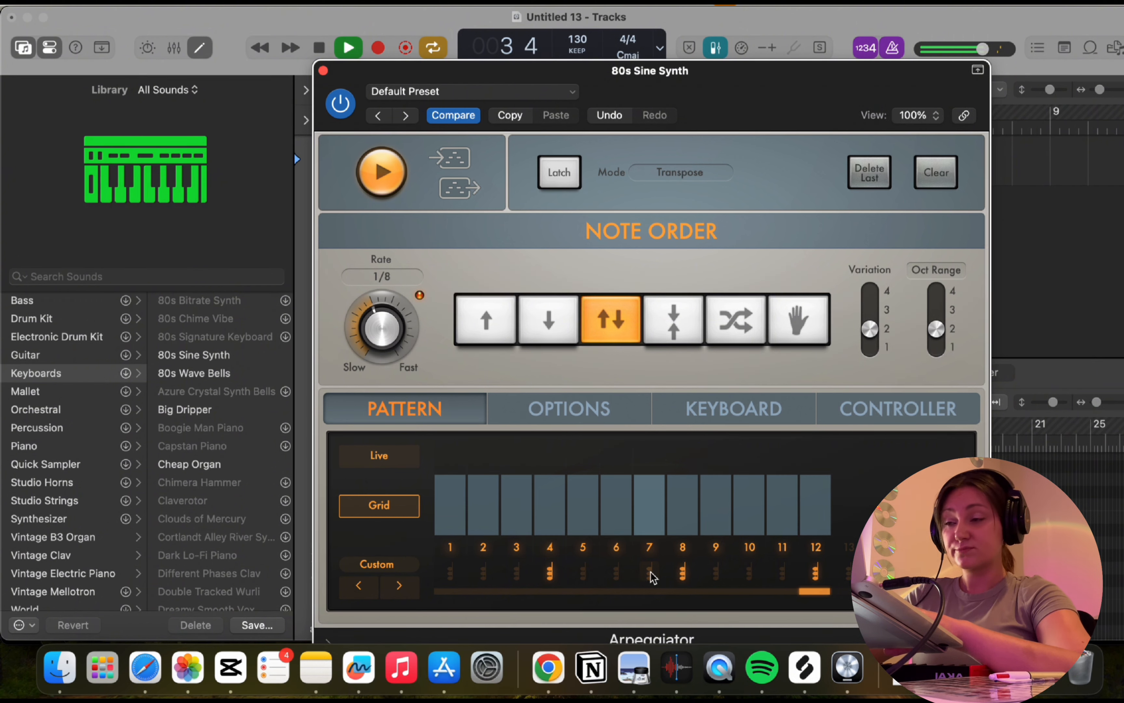
pyautogui.press('space')
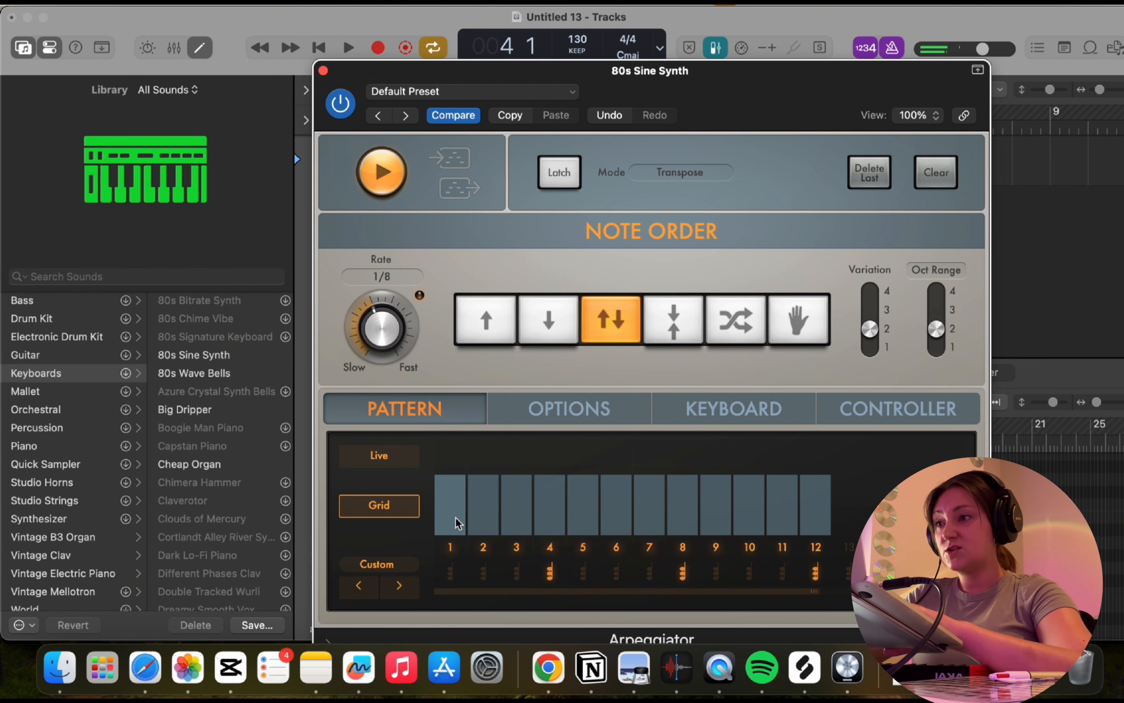
# Shape the velocities of grid steps 1 to 3 into a rising ramp below step 4, and audition the result.
pyautogui.moveTo(457, 523); pyautogui.dragTo(513, 512)
pyautogui.press('space')
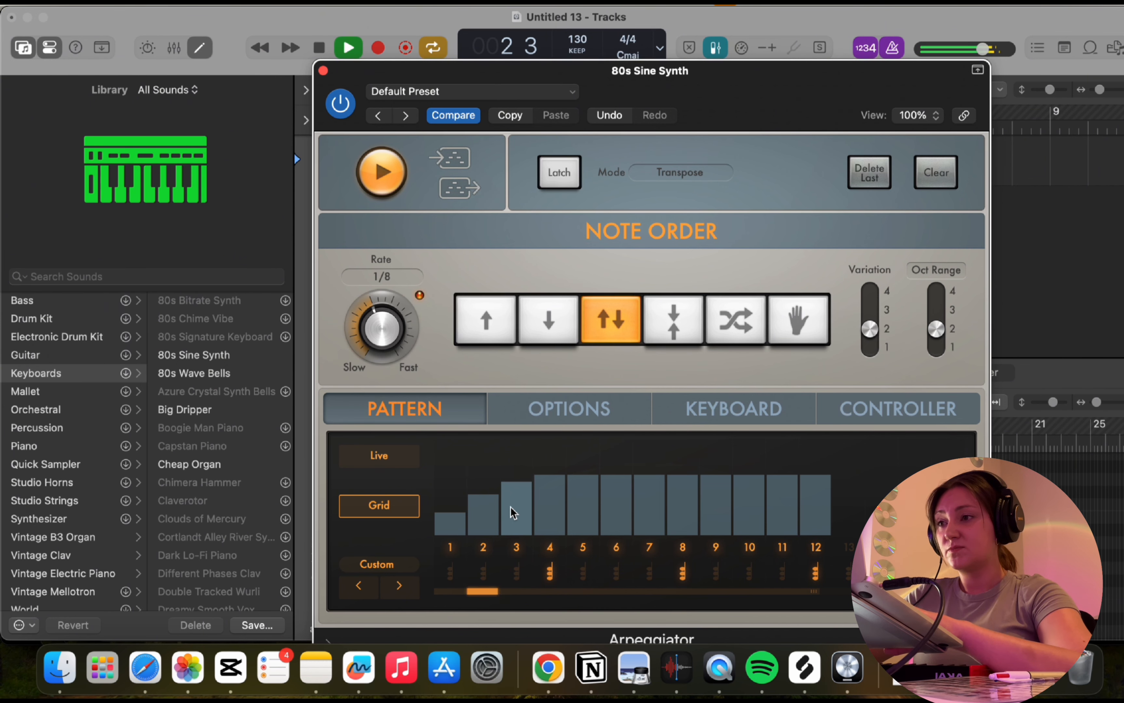
pyautogui.press('space')
# Shorten grid steps 2 and 3, lower the velocity of step 4, turn step 4 off, and audition the pattern.
pyautogui.moveTo(486, 526); pyautogui.dragTo(550, 550)
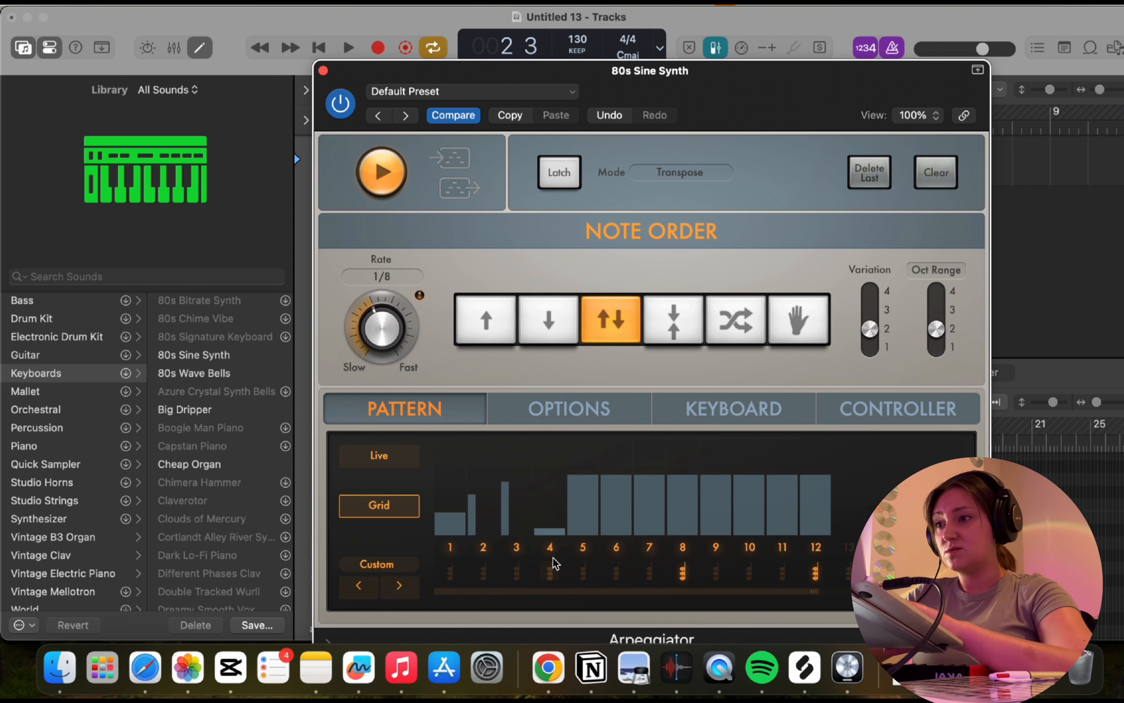
pyautogui.click(552, 554)
pyautogui.press('space')
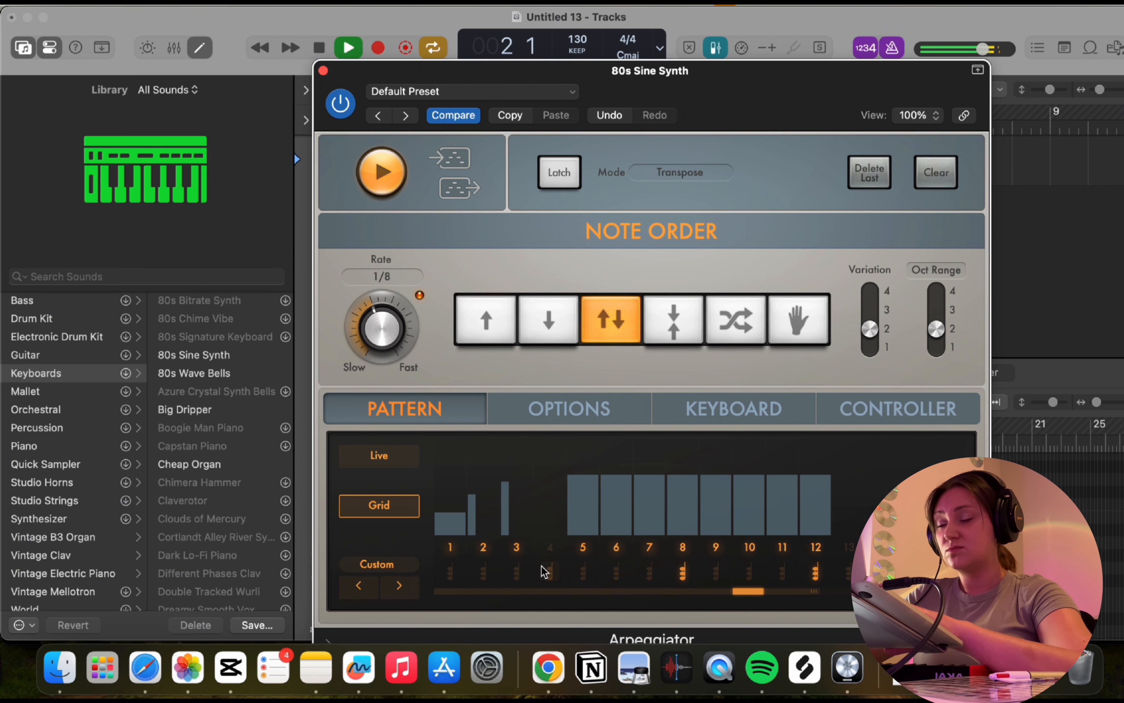
pyautogui.press('space')
# Replace the separate grid steps 4 and 5 with one longer note of raised velocity spanning both, and audition it.
pyautogui.click(584, 553)
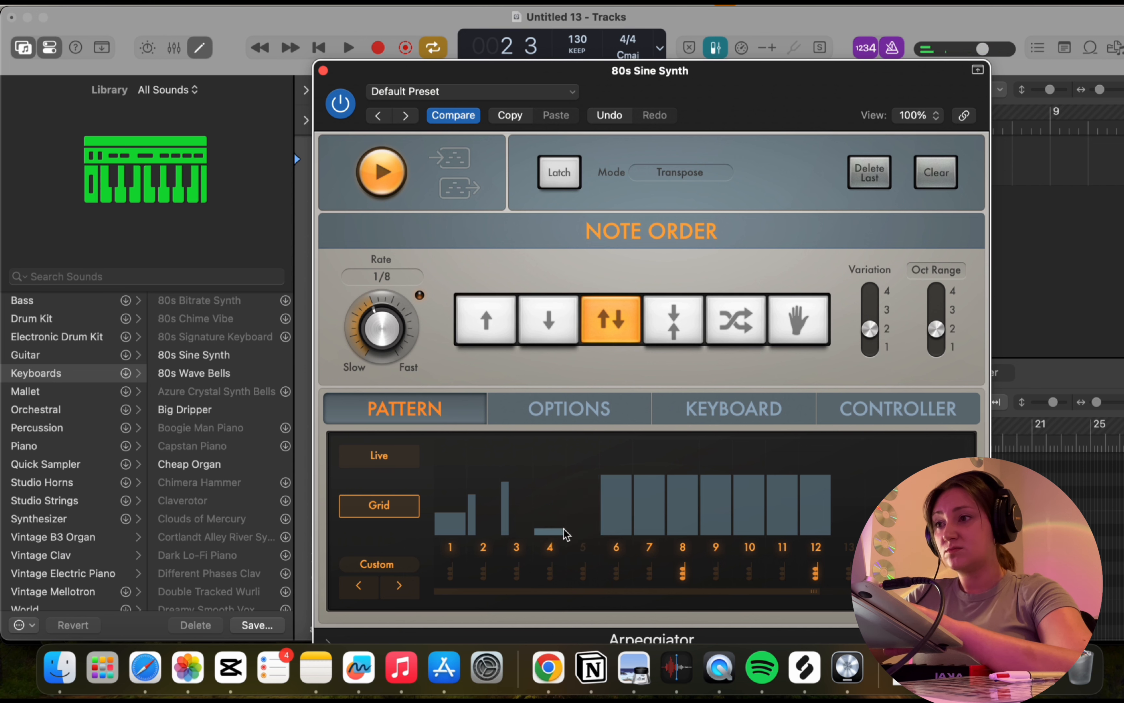
pyautogui.moveTo(567, 535); pyautogui.dragTo(597, 517)
pyautogui.press('space')
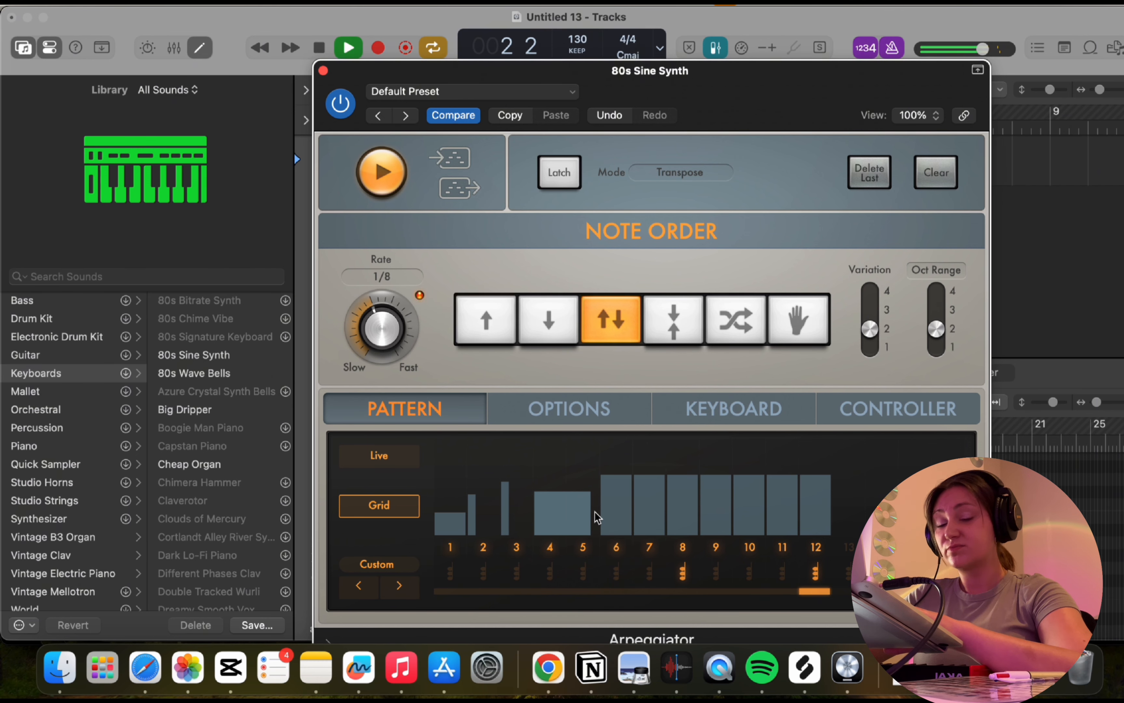
pyautogui.press('space')
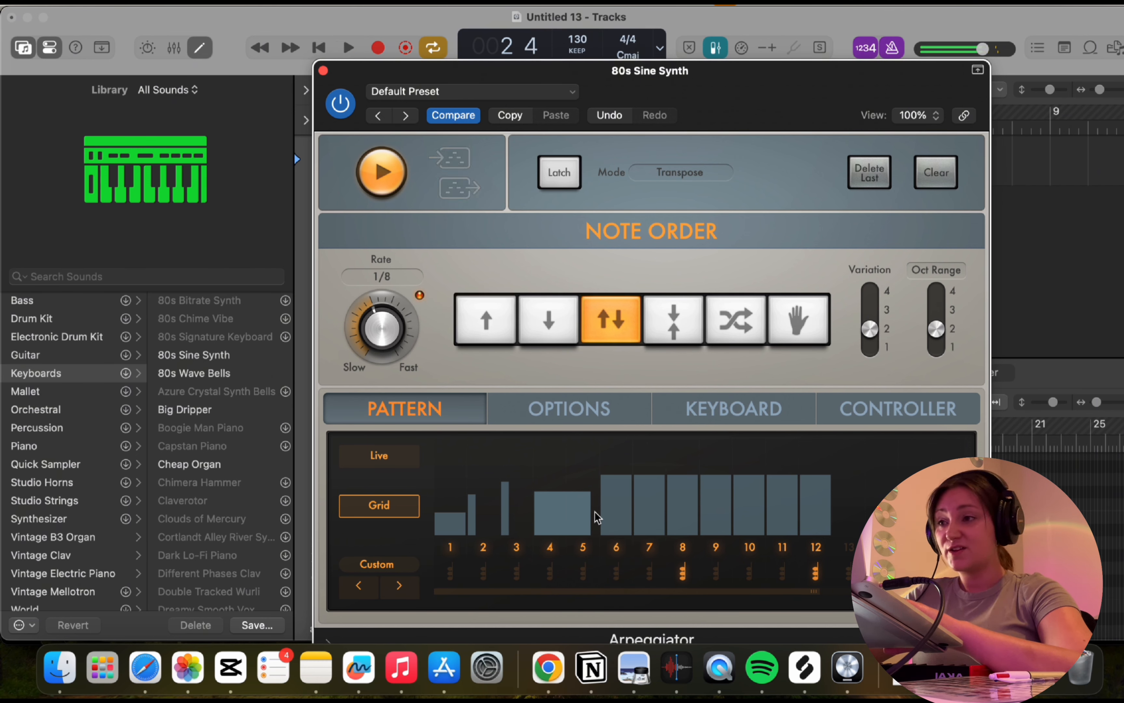
# Load the built-in app pattern Alternating Current 03 into the grid and audition it.
pyautogui.click(412, 564)
pyautogui.moveTo(423, 583)
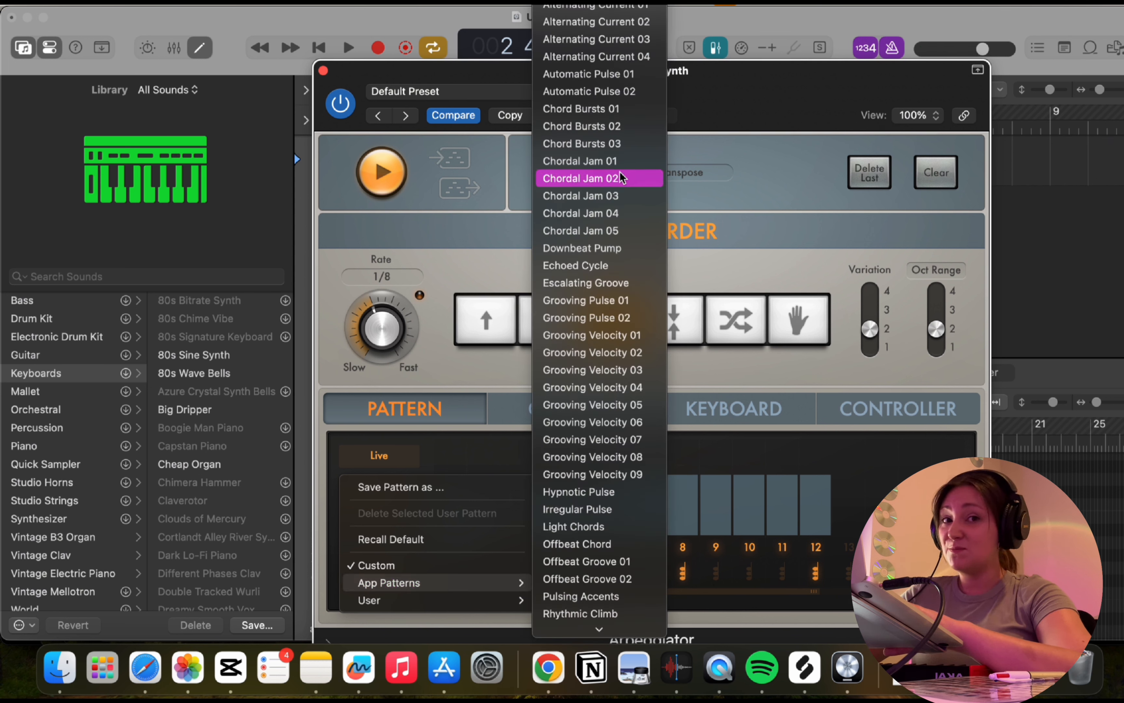
pyautogui.click(654, 42)
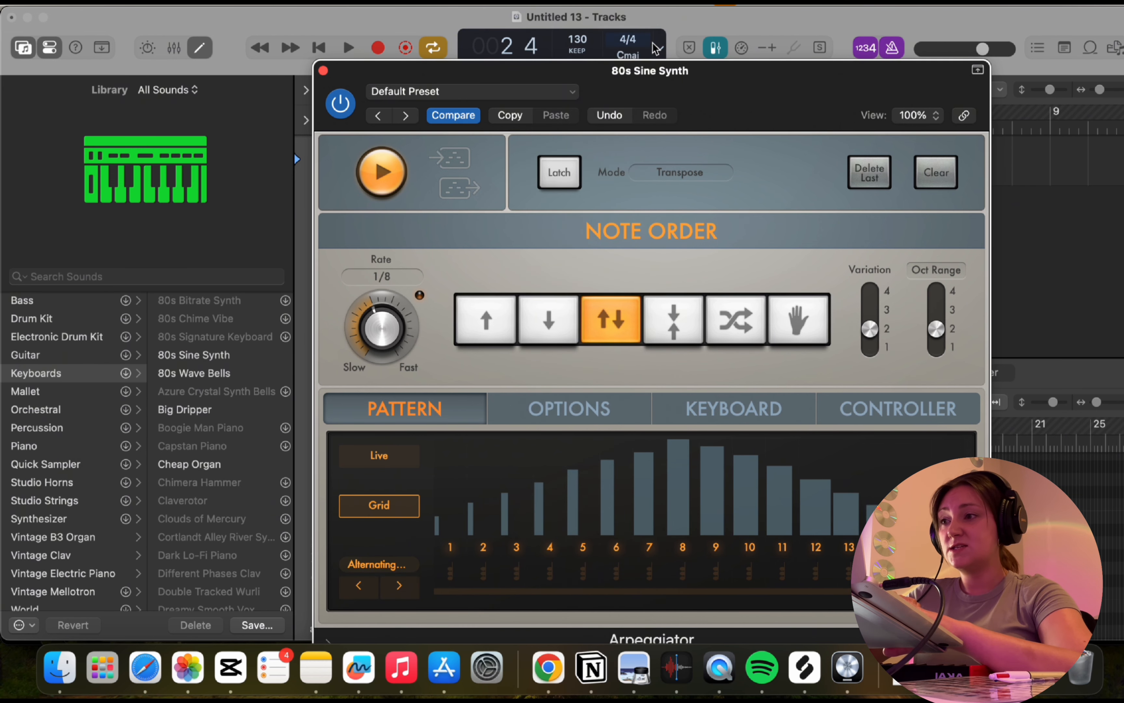
pyautogui.press('space')
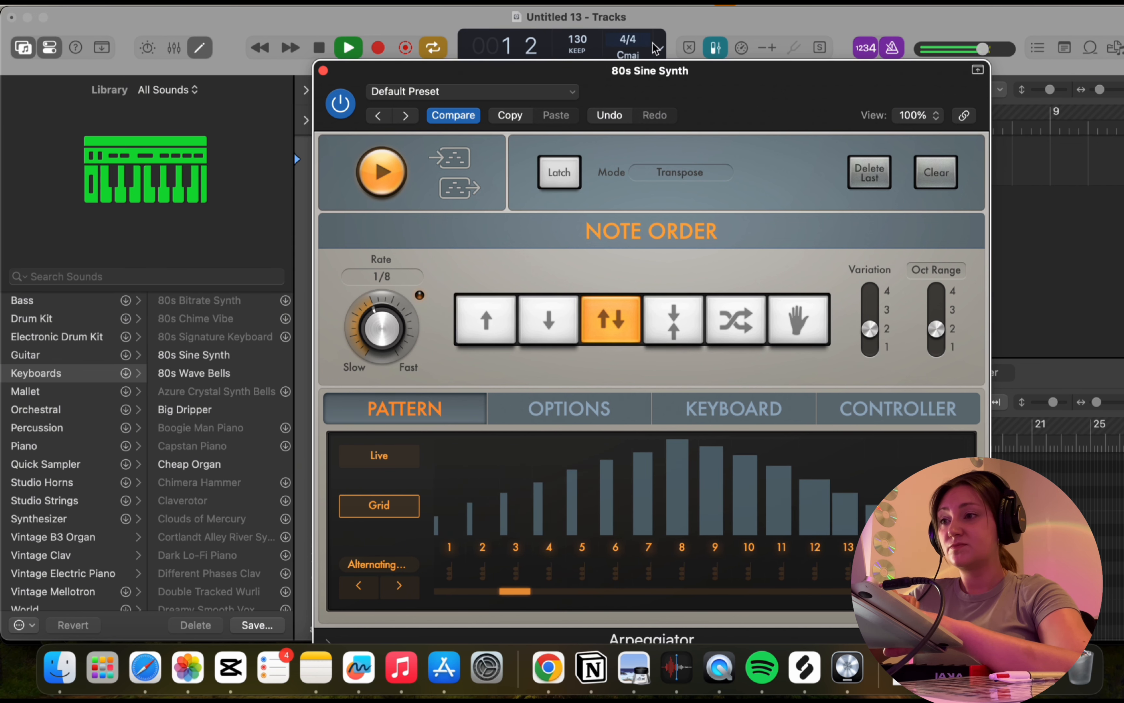
pyautogui.press('space')
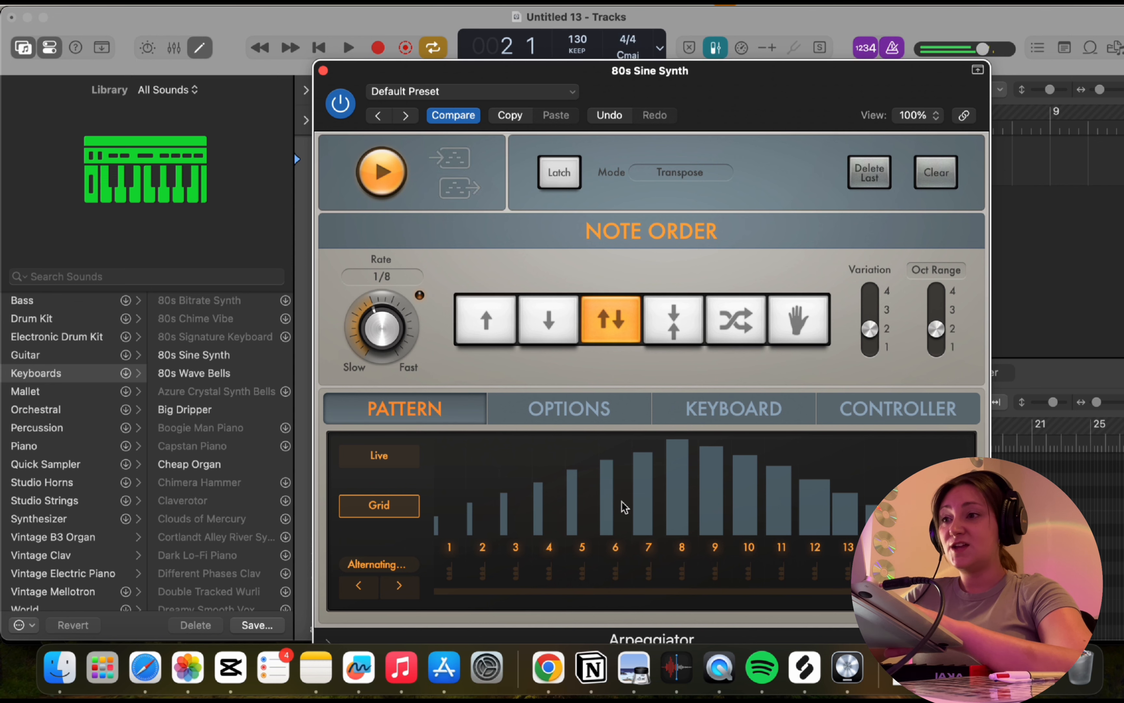
# Turn off grid steps 6 and 2, lengthen step 3, and set the rate to 1/16 while auditioning the pattern.
pyautogui.click(614, 549)
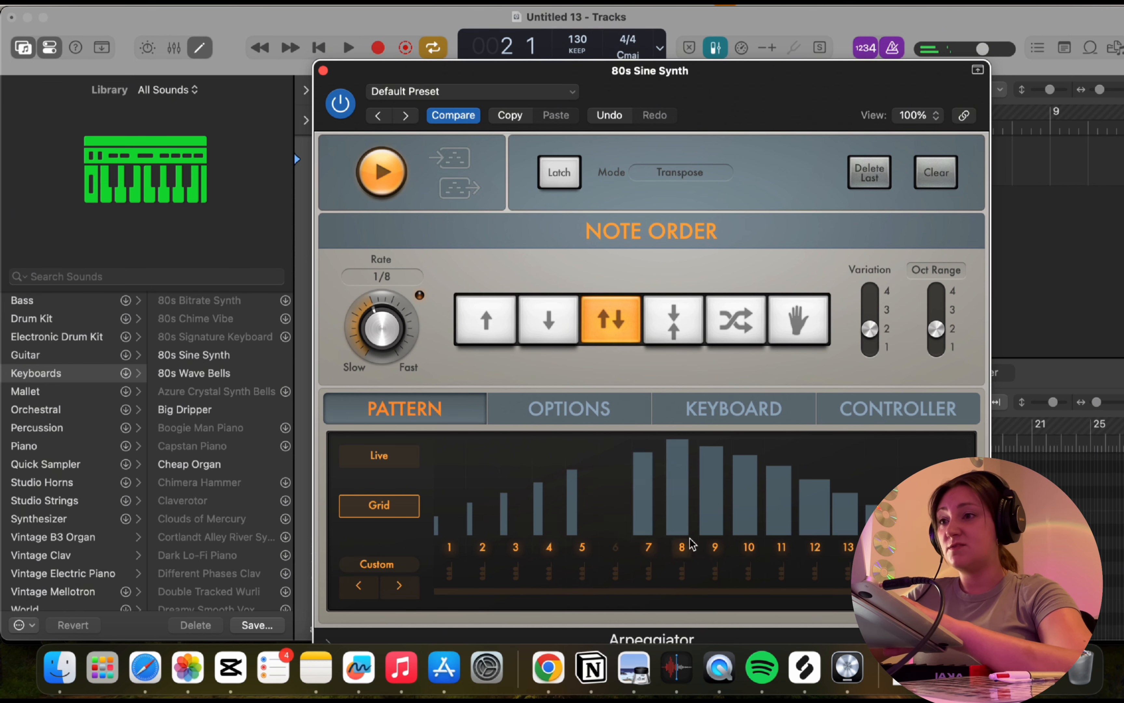
pyautogui.click(485, 550)
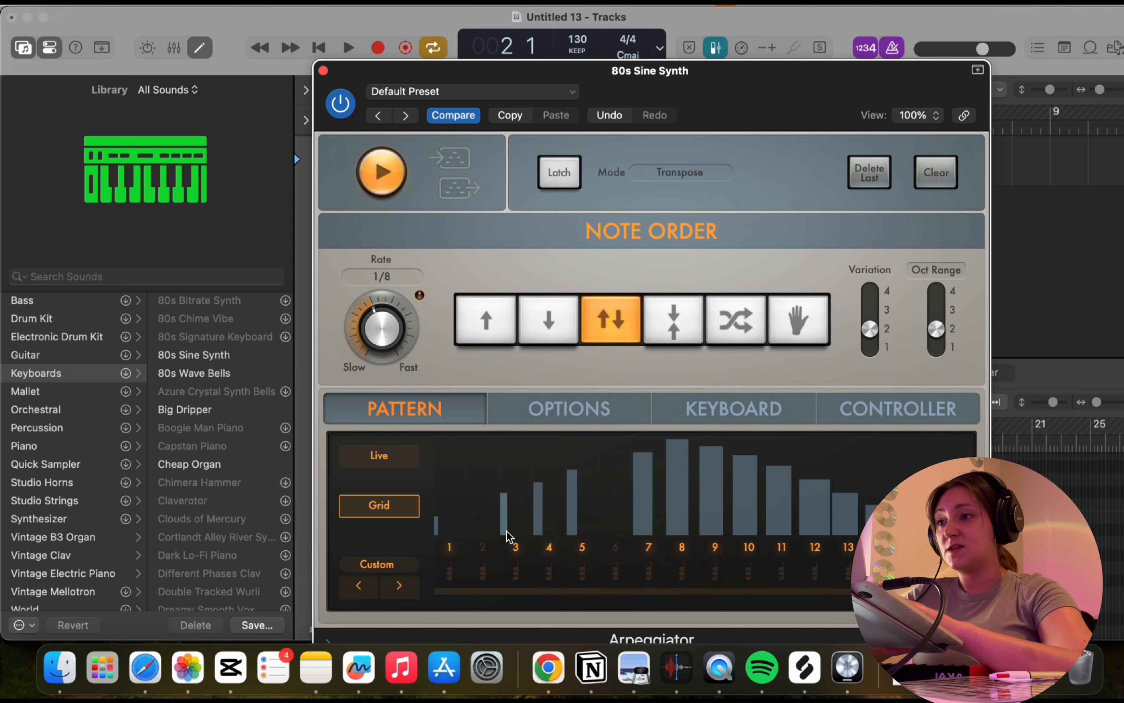
pyautogui.press('space')
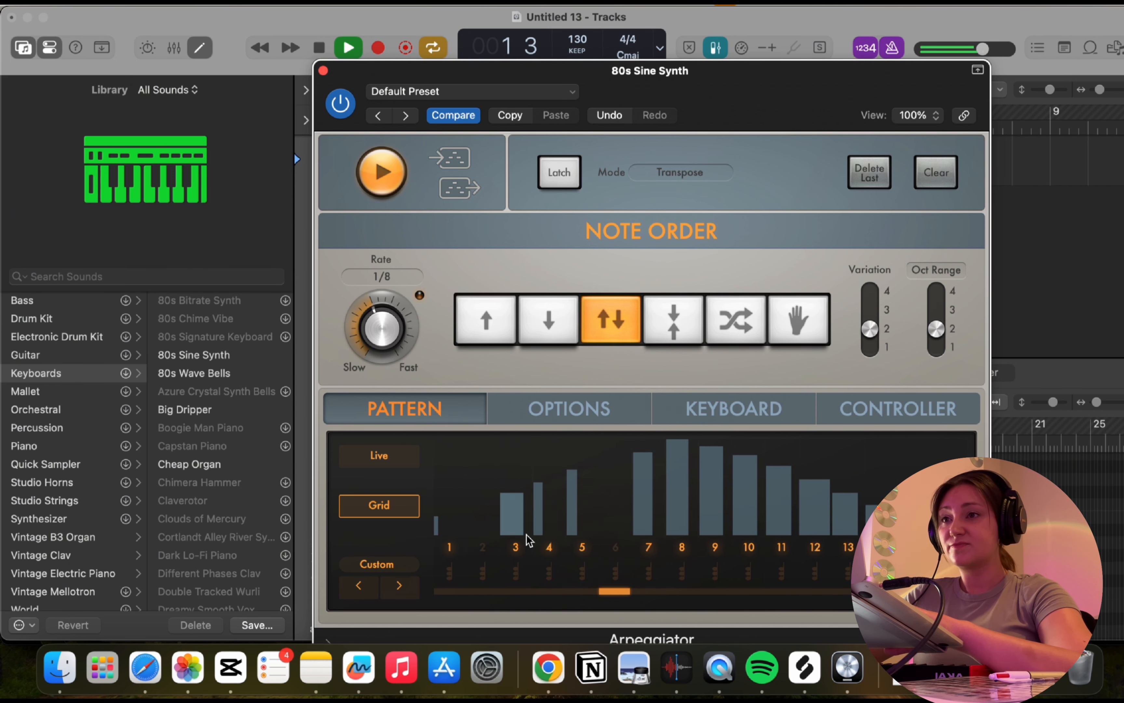
pyautogui.moveTo(381, 308); pyautogui.dragTo(401, 284)
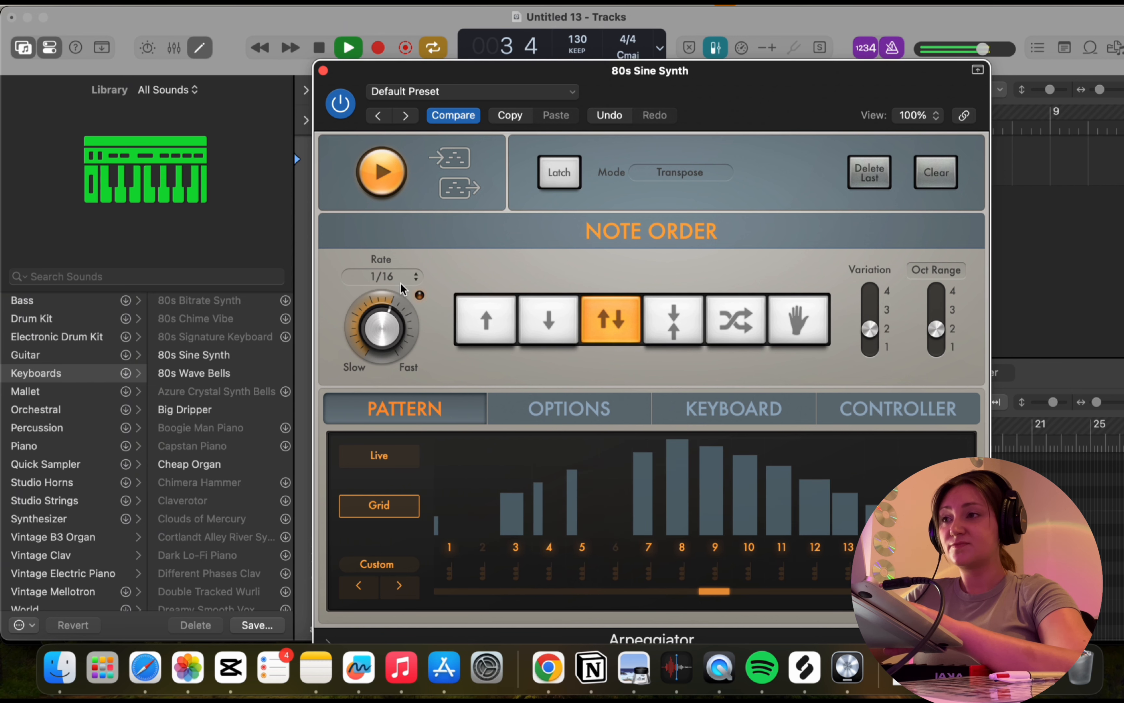
pyautogui.press('space')
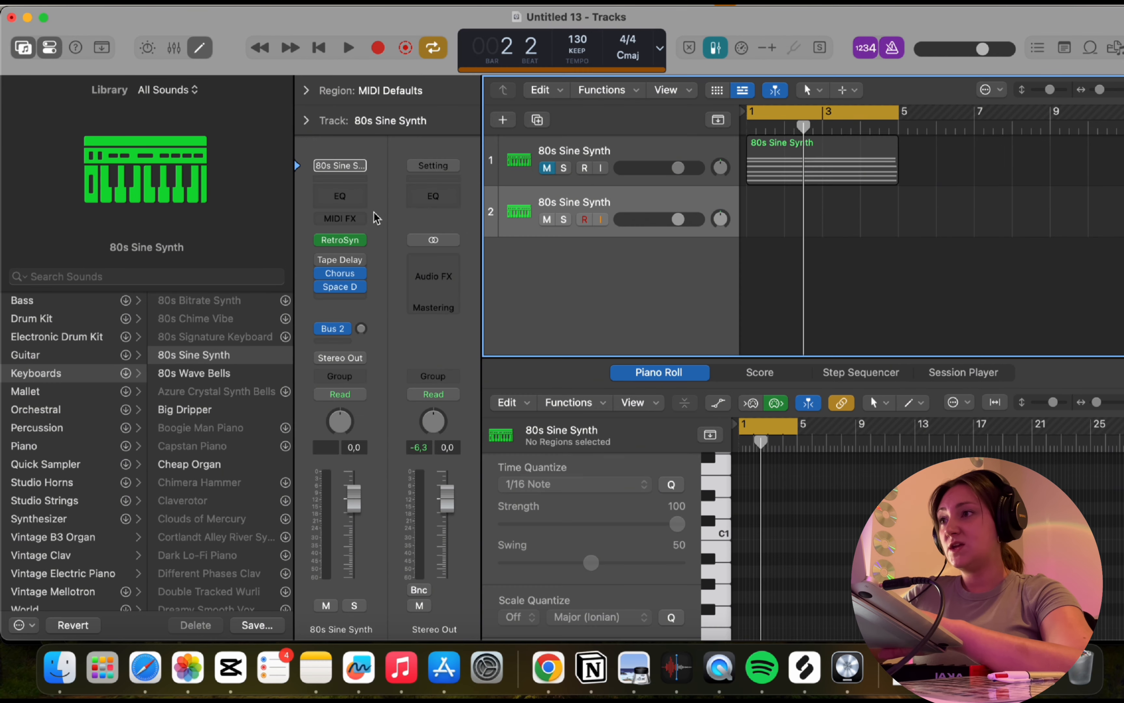
# Insert an Arpeggiator on the second 80s Sine Synth track, load a Syncopated app pattern in Grid mode, and close the plug-in.
pyautogui.click(339, 221)
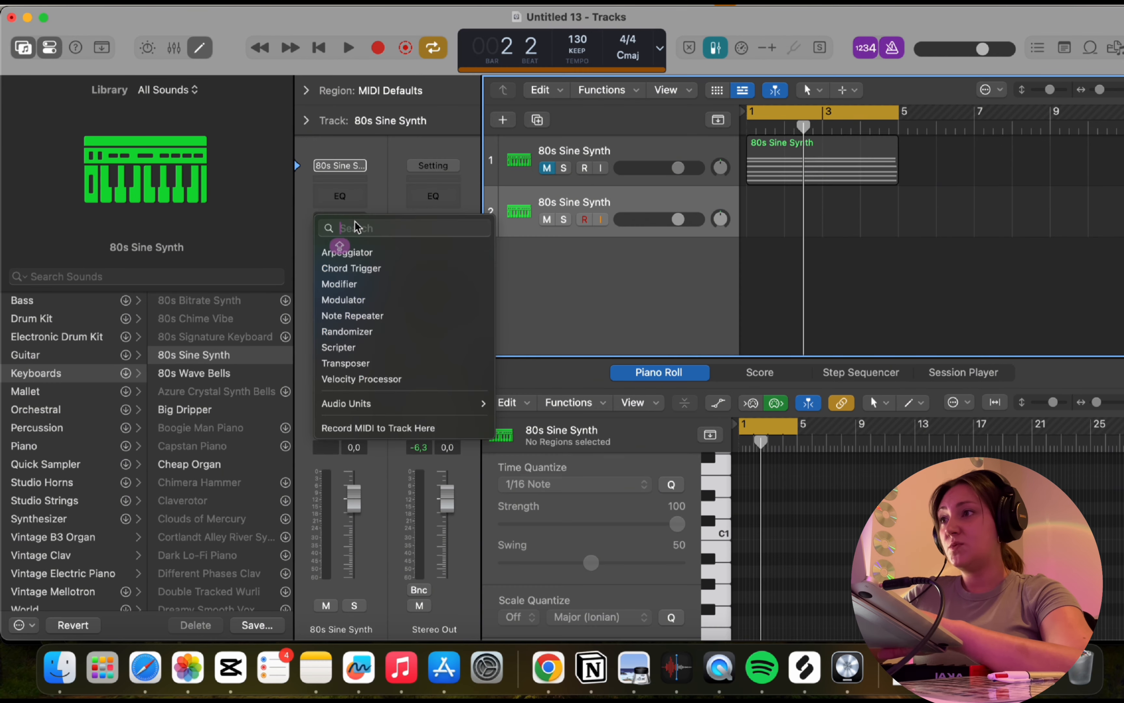
pyautogui.click(376, 254)
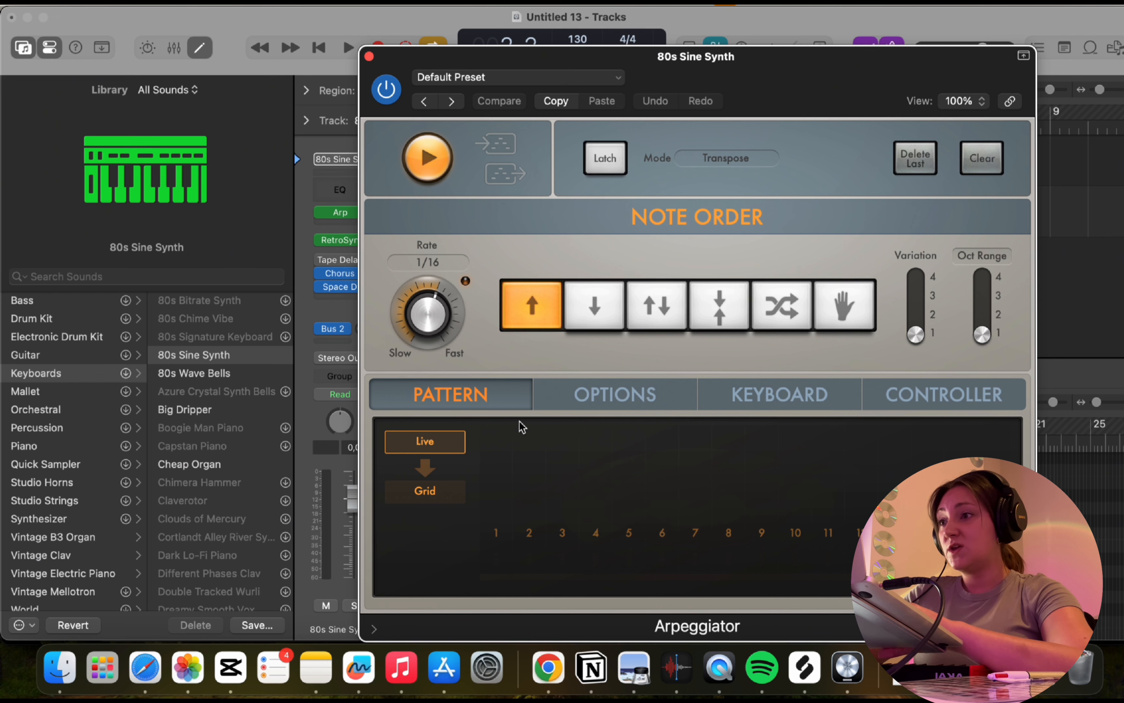
pyautogui.click(454, 497)
pyautogui.click(447, 555)
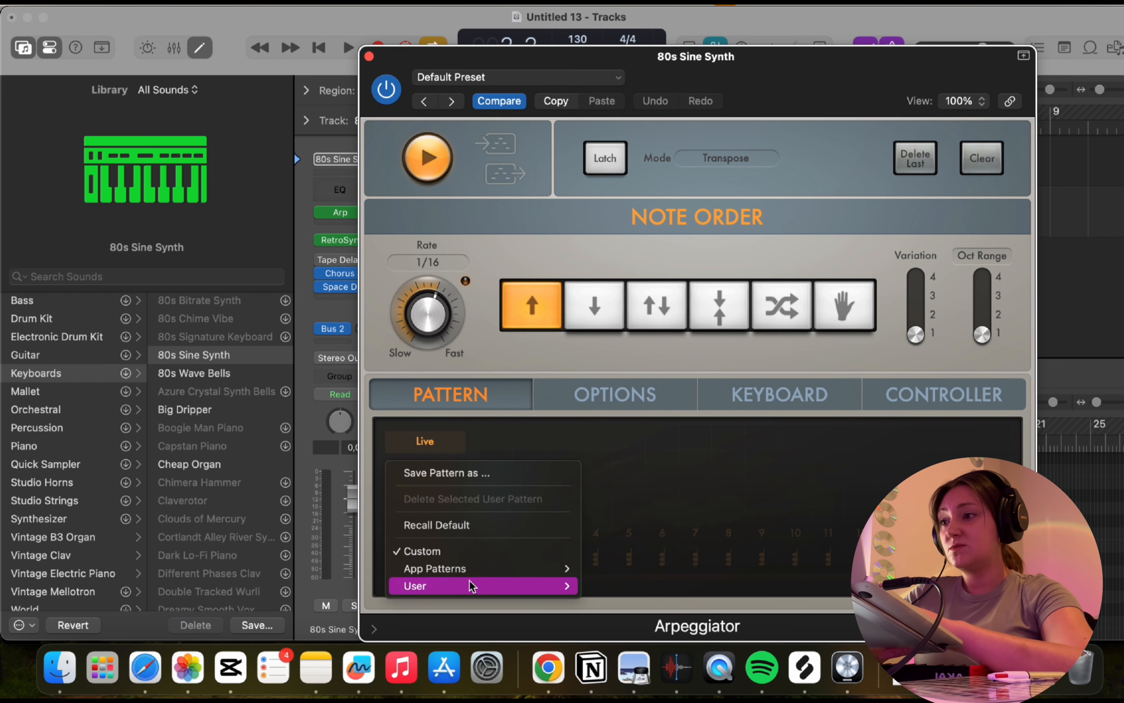
pyautogui.click(642, 532)
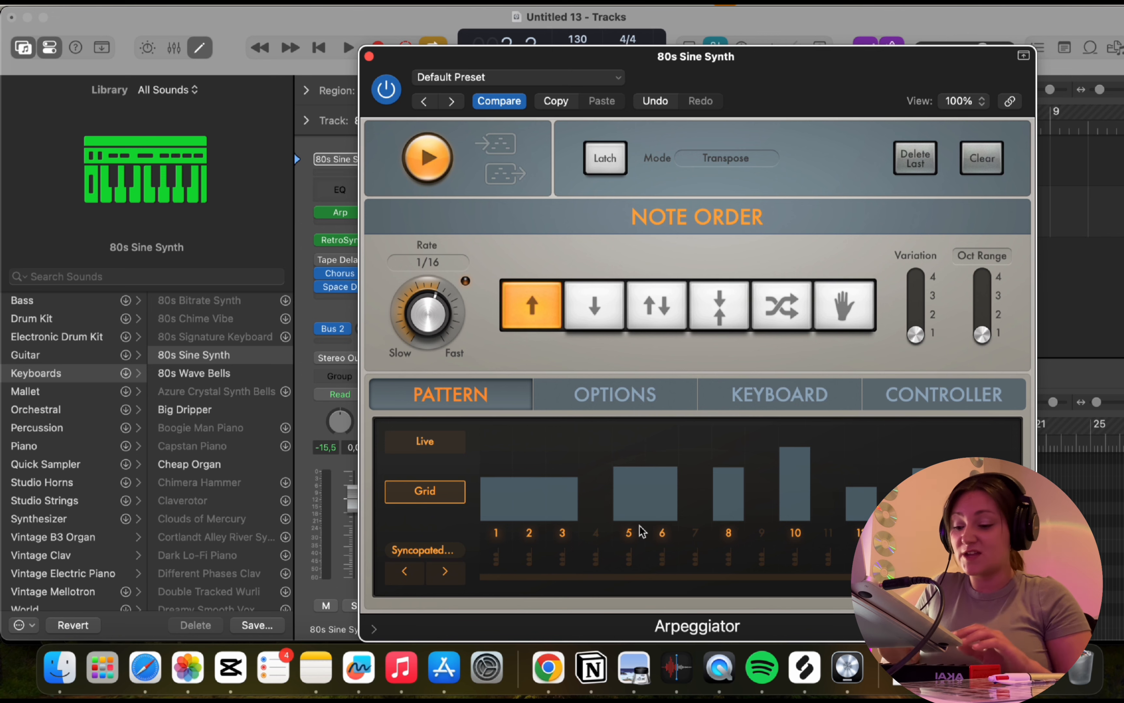
pyautogui.click(369, 57)
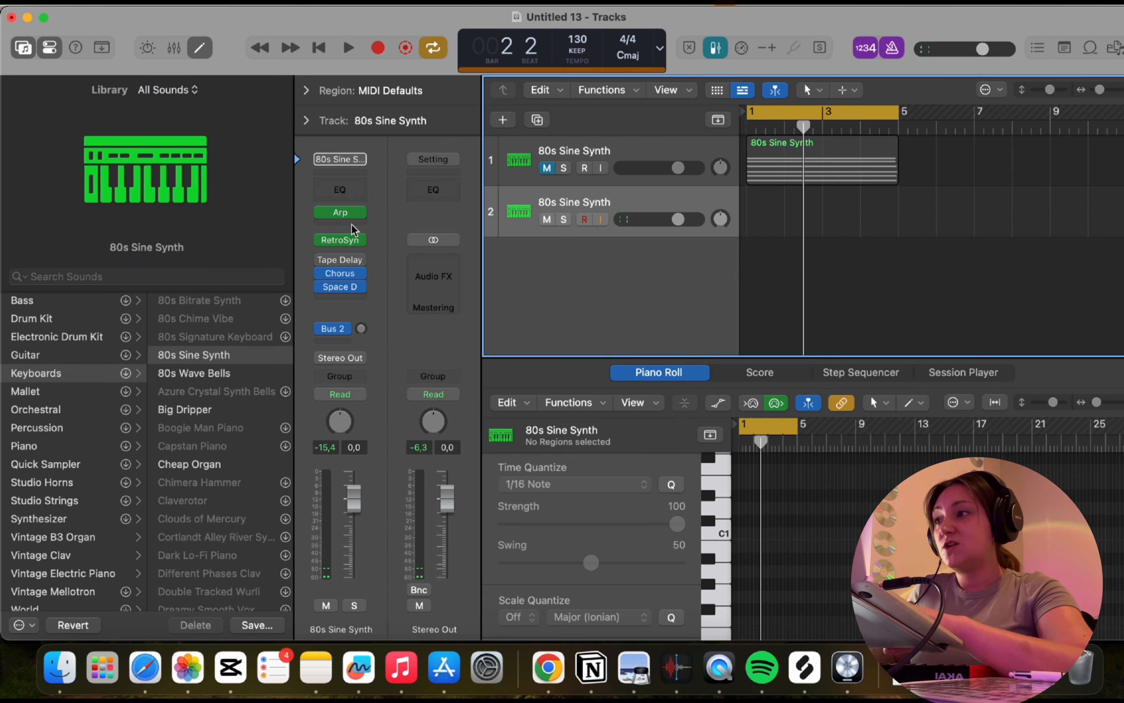
# Change the second track's sound to the Dark Grime Bass patch from the Synthesizer Bass category.
pyautogui.click(51, 519)
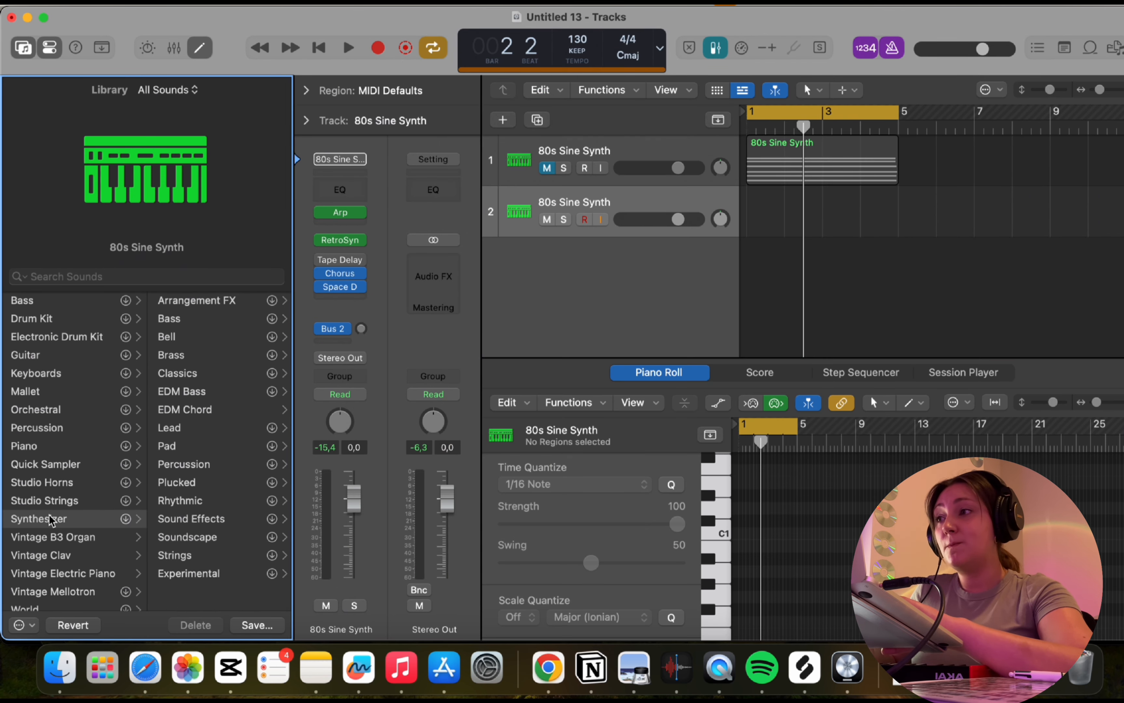
pyautogui.click(188, 320)
pyautogui.click(242, 384)
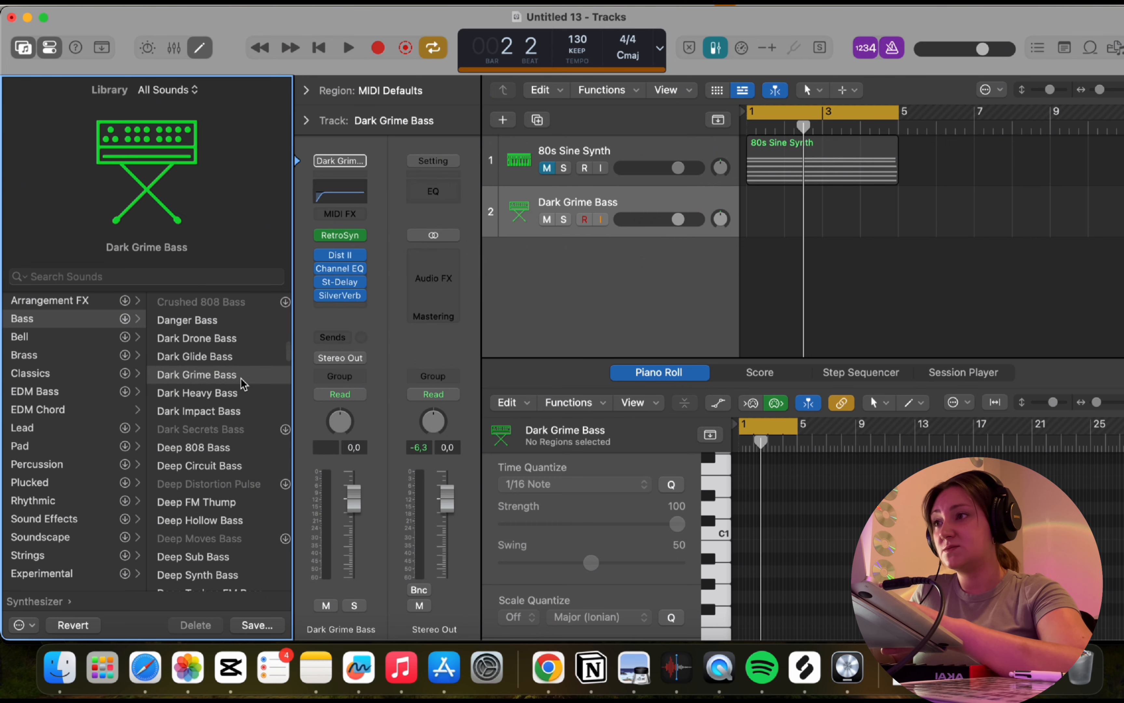
# Insert an Arpeggiator on the Dark Grime Bass track and slow down its rate.
pyautogui.click(340, 214)
pyautogui.click(340, 242)
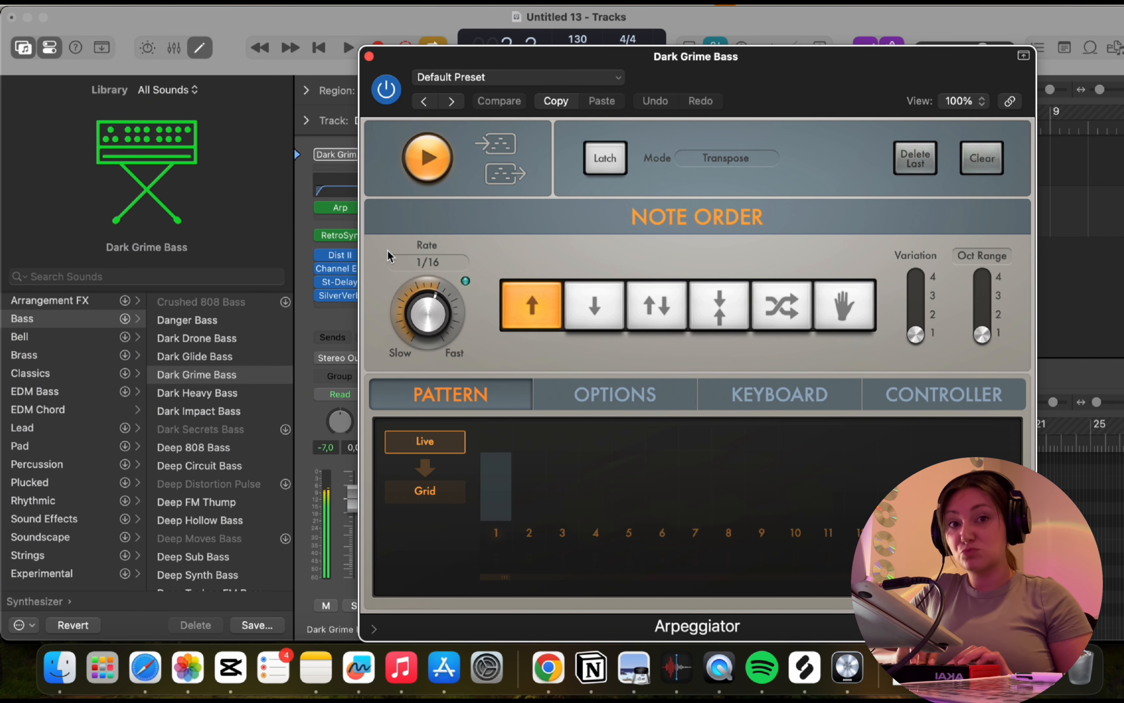
pyautogui.moveTo(411, 317); pyautogui.dragTo(407, 329)
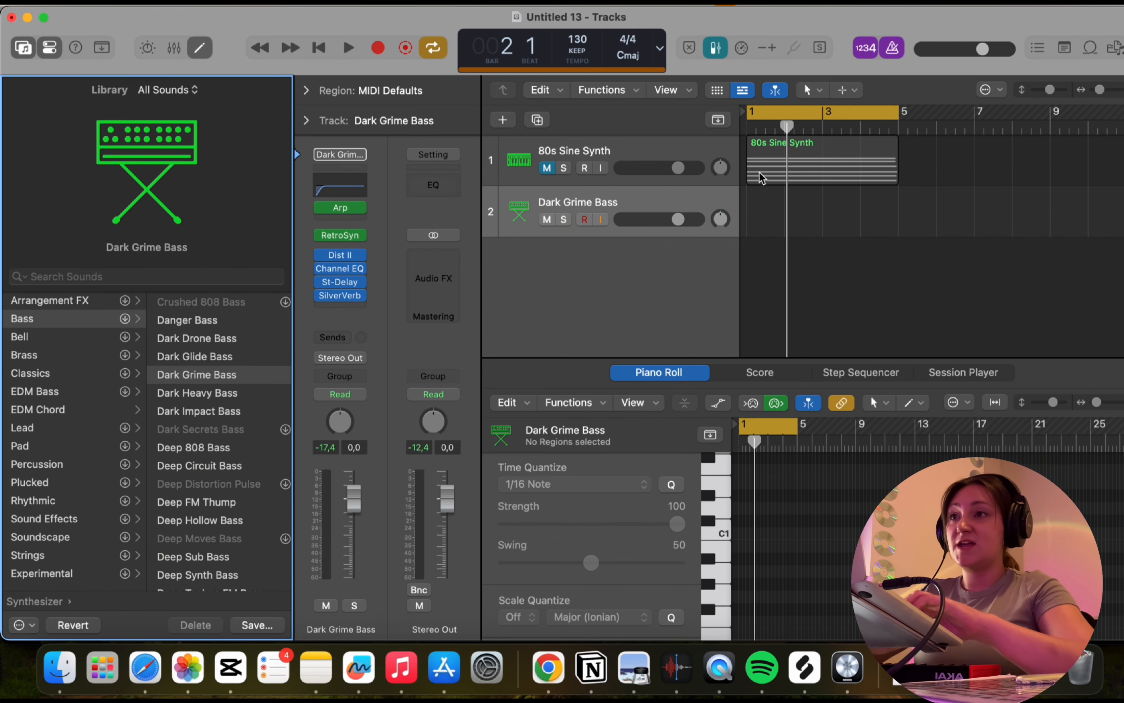
# Record a four-bar bass region on the Dark Grime Bass track starting at bar 1.
pyautogui.click(748, 128)
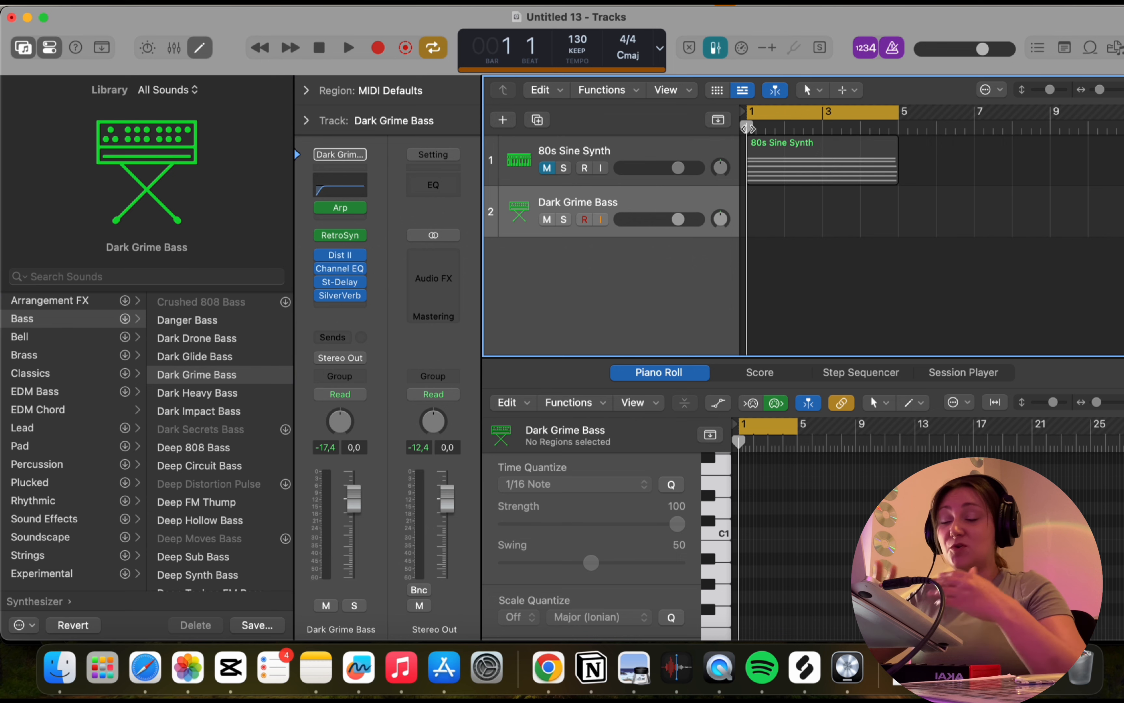
pyautogui.press('r')
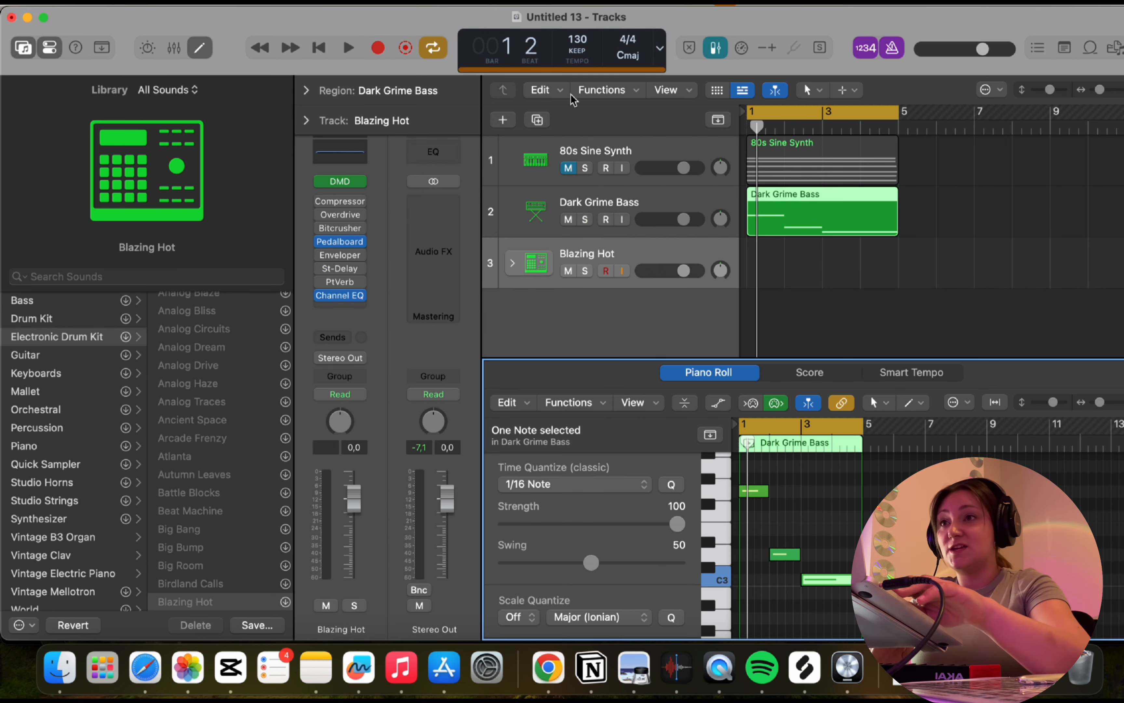
# Record a four-bar drum beat on the Blazing Hot track and audition it with the other tracks.
pyautogui.press('r')
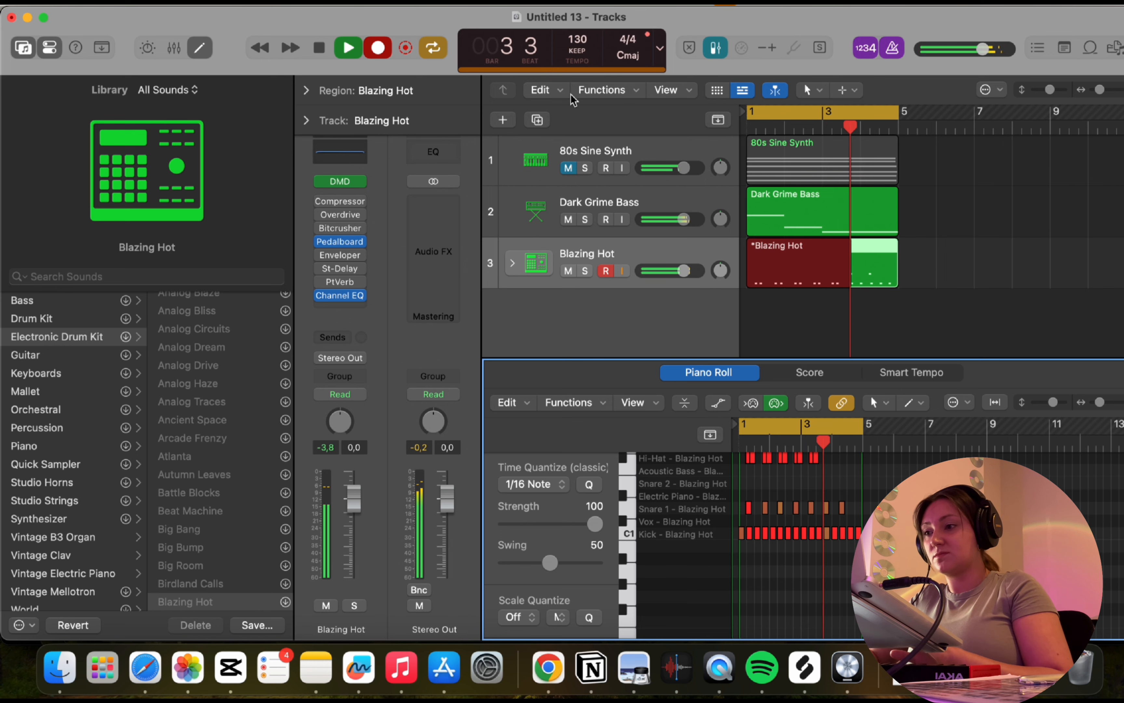
pyautogui.press('space')
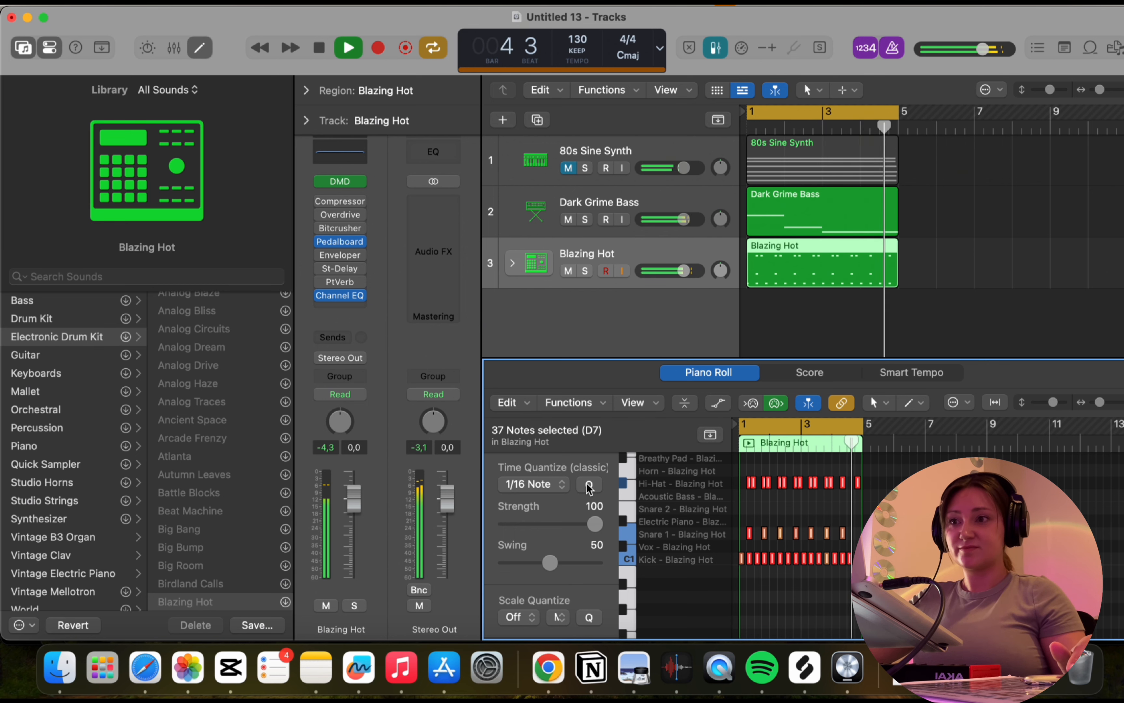
pyautogui.press('space')
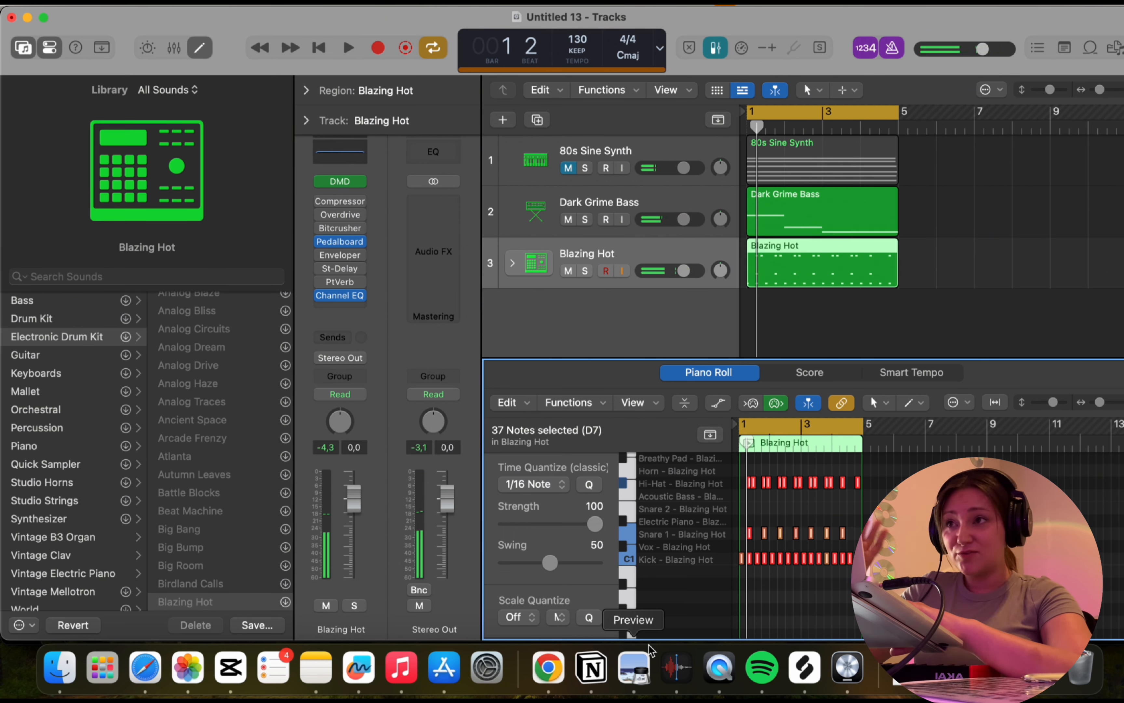